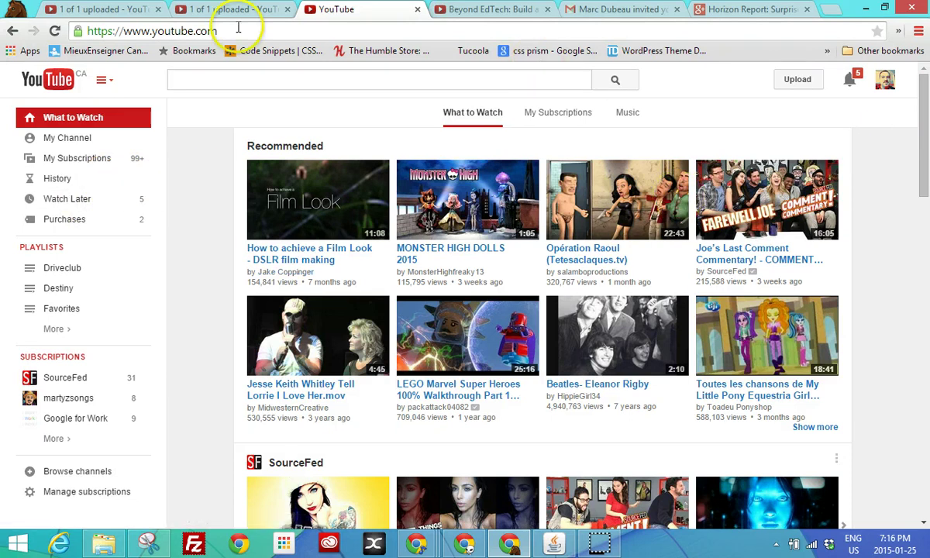
Switch to Gmail, view the expanded list of Google apps, and return to the YouTube home page
left_click(608, 10)
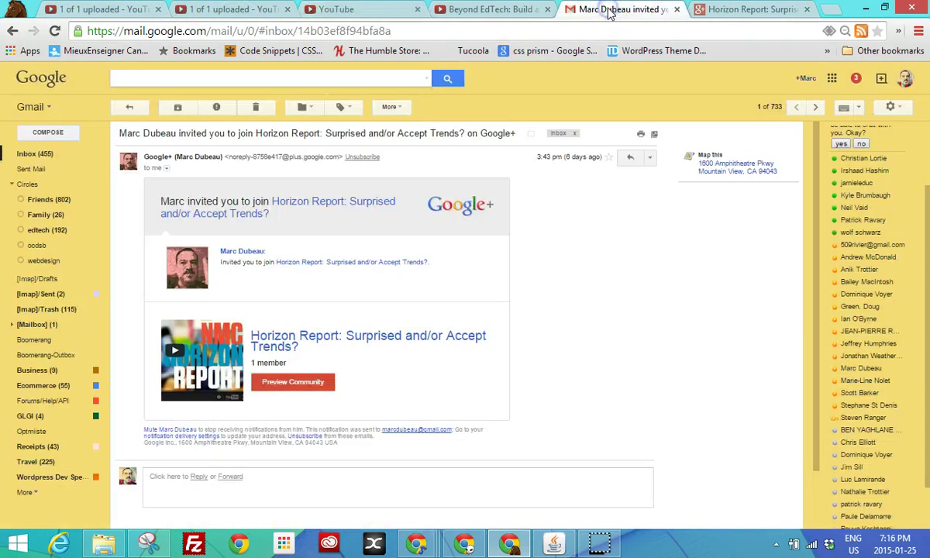
left_click(832, 78)
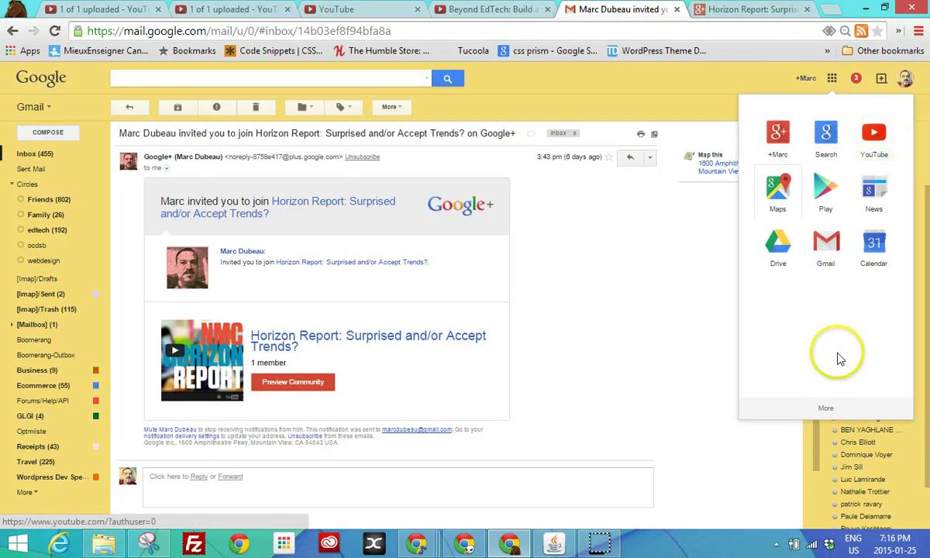
left_click(824, 406)
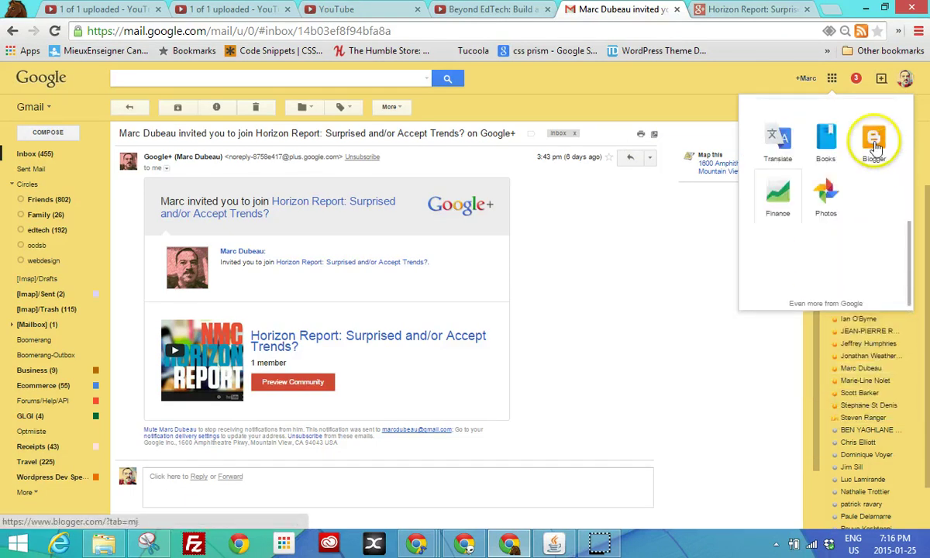
left_click(764, 79)
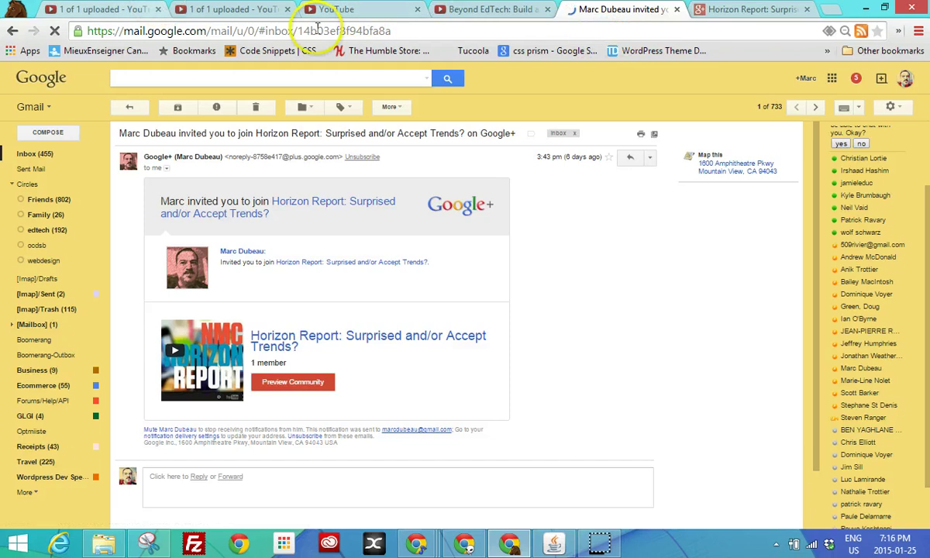
left_click(341, 9)
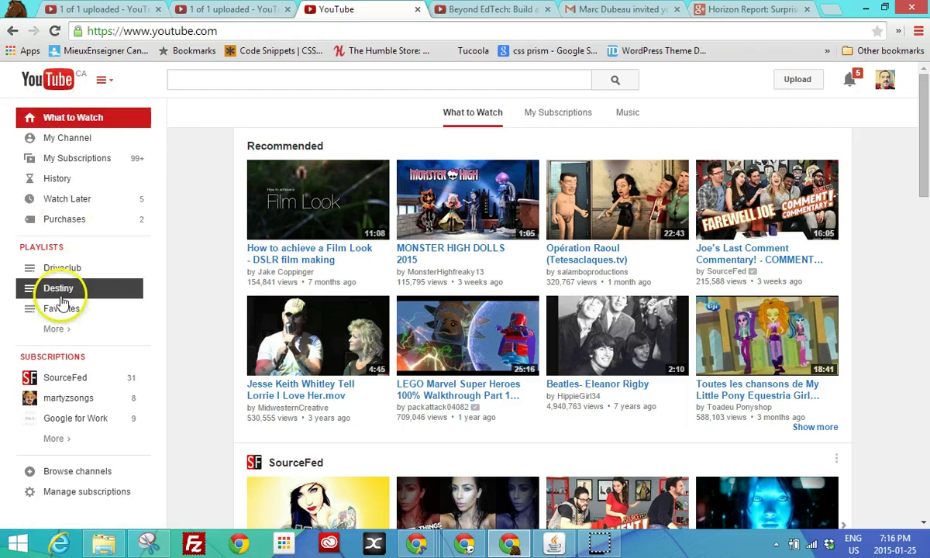
View the My Subscriptions feed of recent uploads and go back to the YouTube home page
left_click(81, 165)
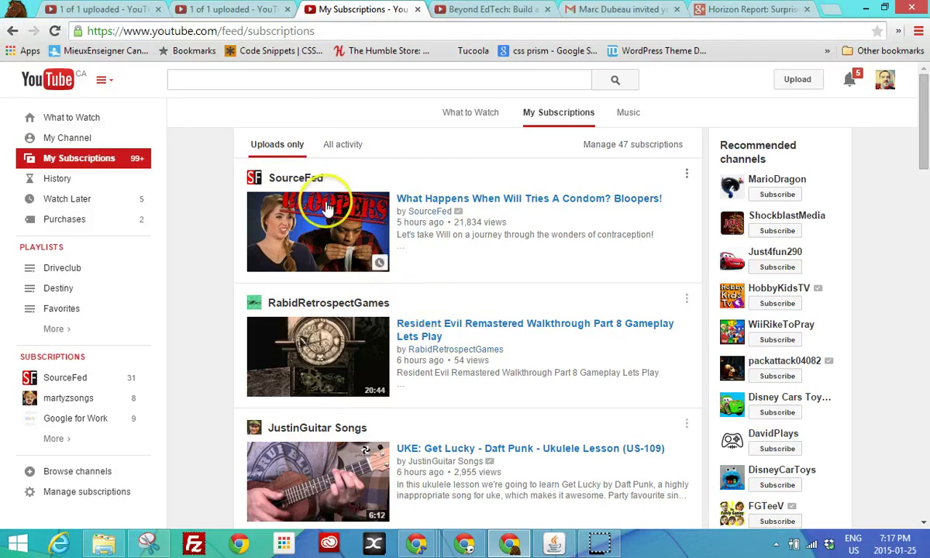
mouse_move(290, 177)
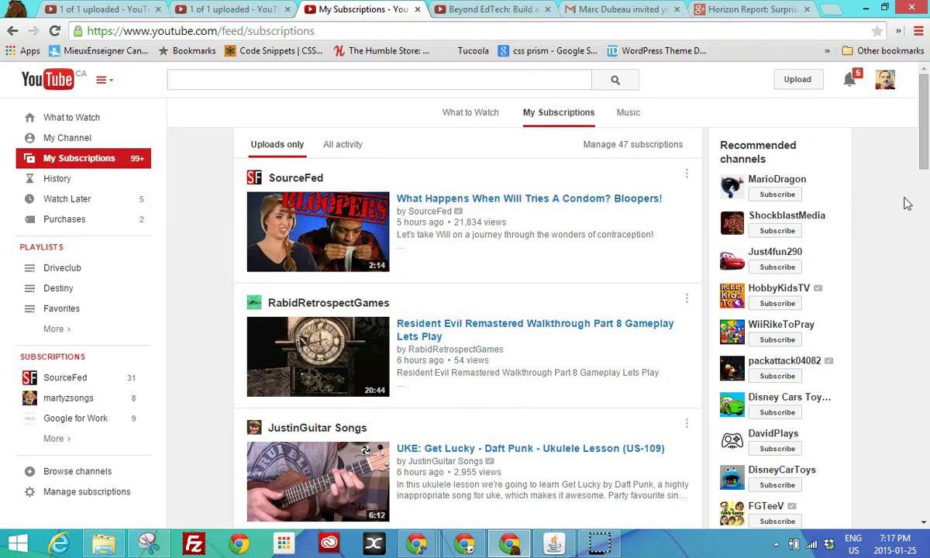
left_click(58, 86)
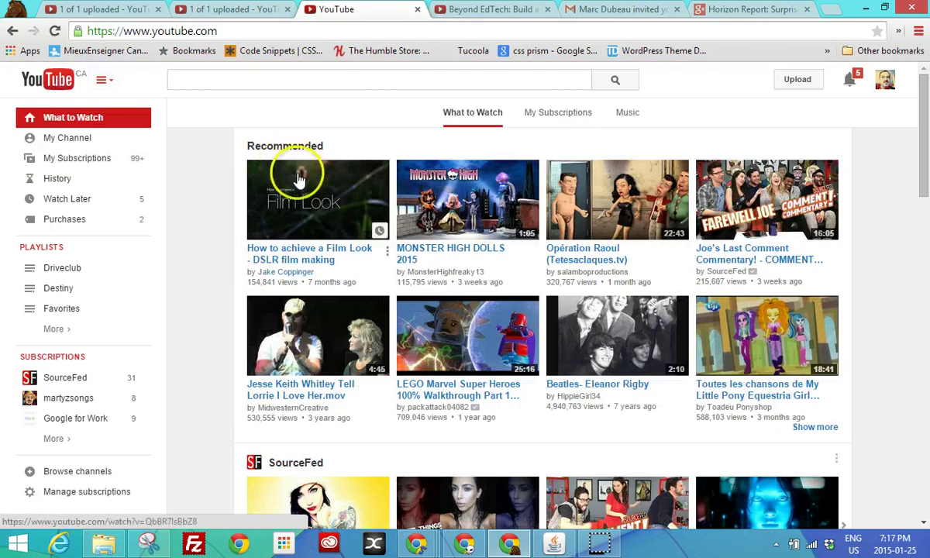
Open the recommended video "How to achieve a Film Look - DSLR film making" and subscribe to its channel
left_click(335, 203)
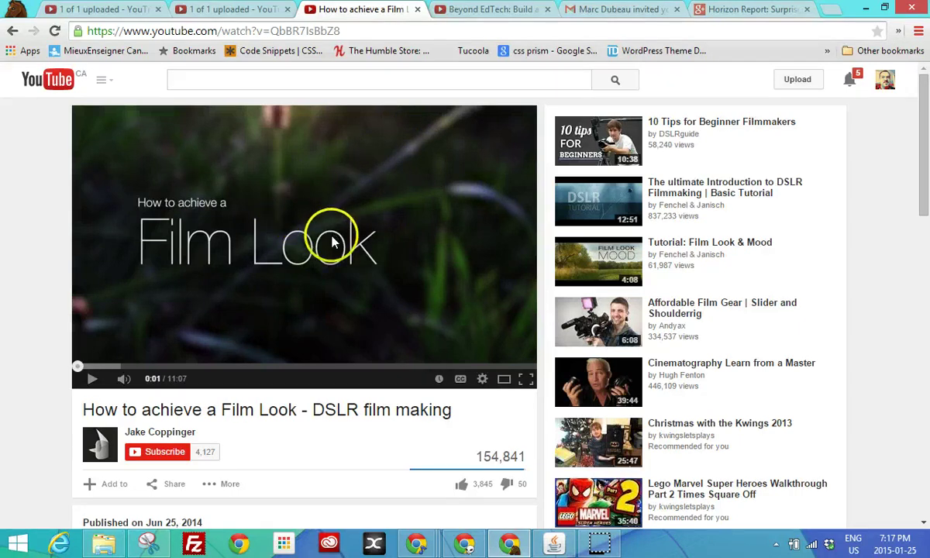
left_click_drag(926, 155, 926, 180)
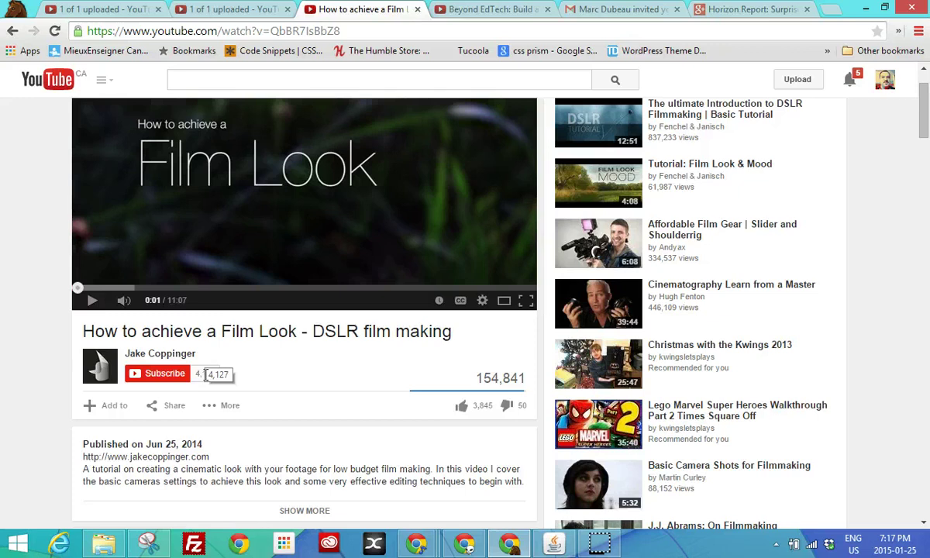
left_click(142, 377)
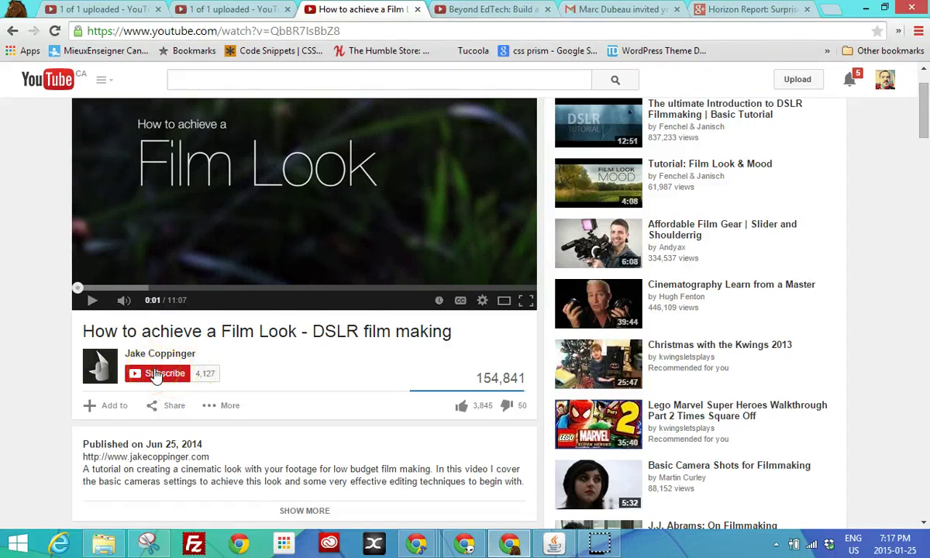
left_click(156, 374)
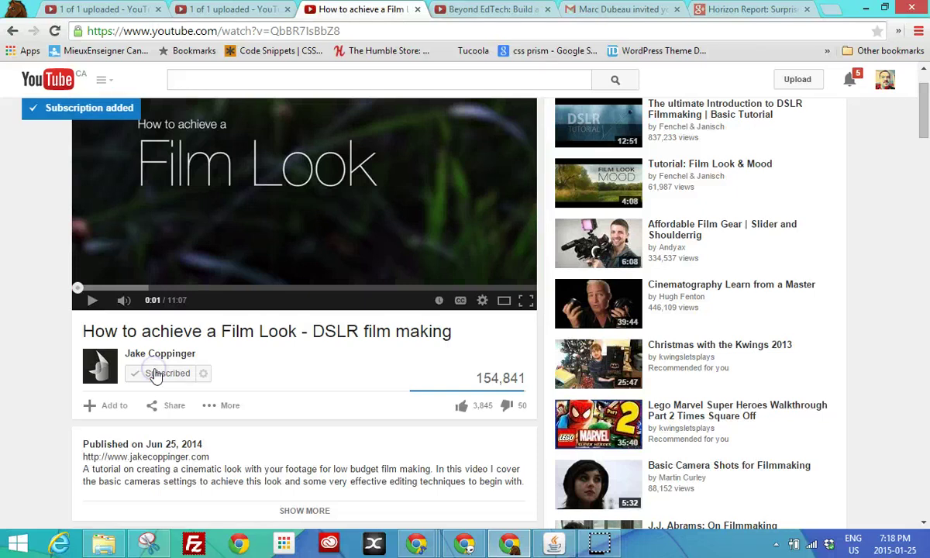
Return to the My Subscriptions feed and examine the full list of subscribed channels
left_click(62, 90)
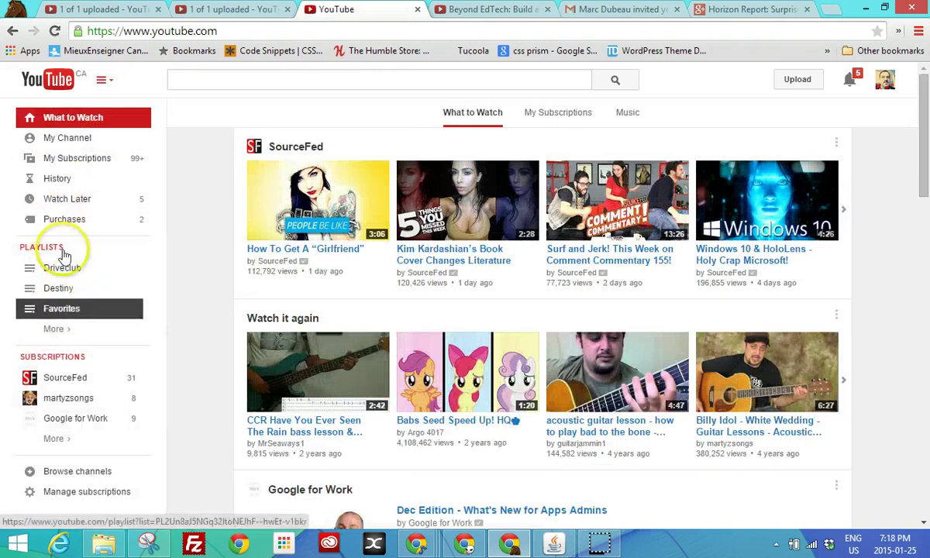
left_click(85, 161)
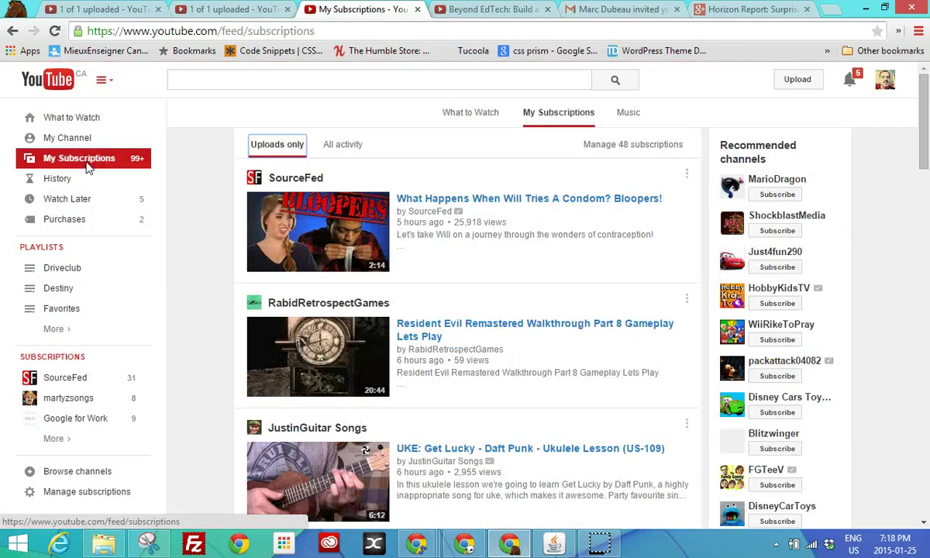
left_click(60, 439)
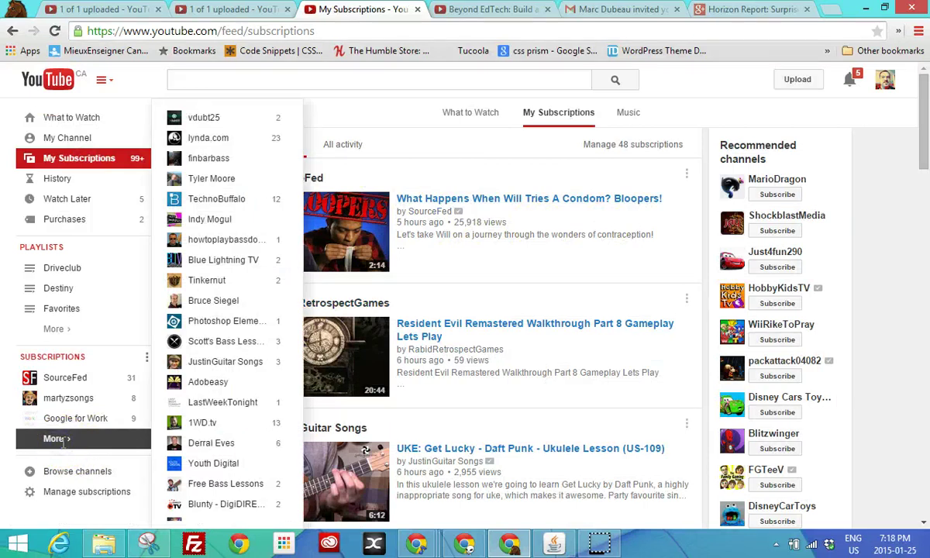
left_click(63, 439)
left_click(98, 435)
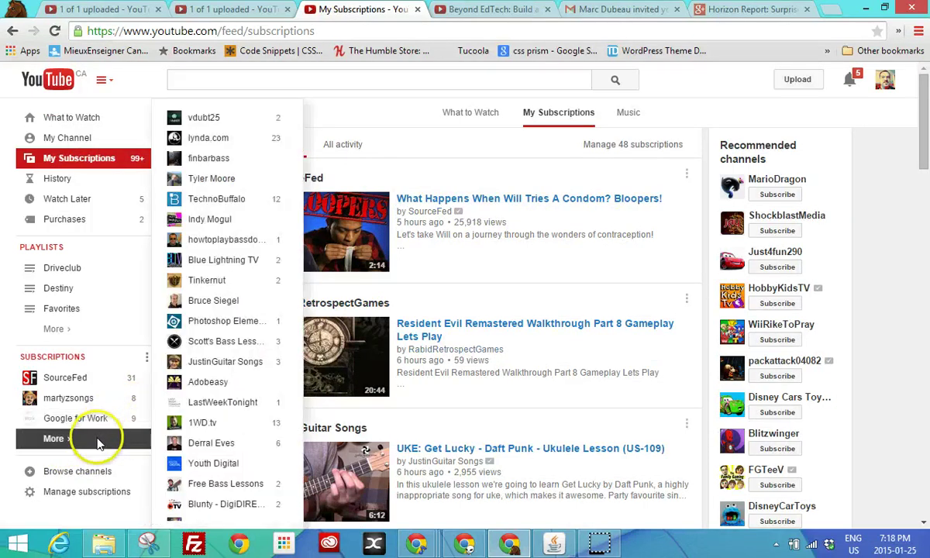
left_click(98, 441)
left_click(124, 440)
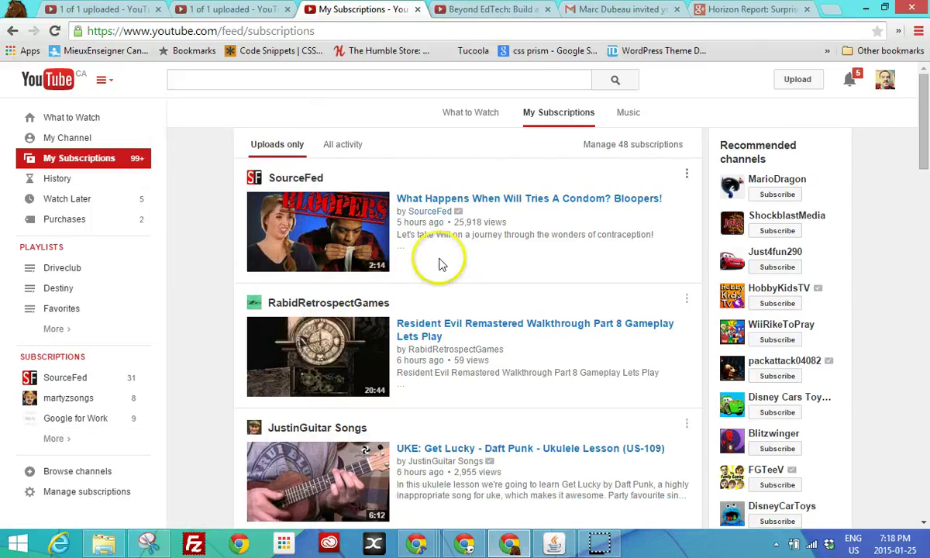
Open the subscription manager and view the activity feed options for the 1WD.tv channel
left_click(632, 146)
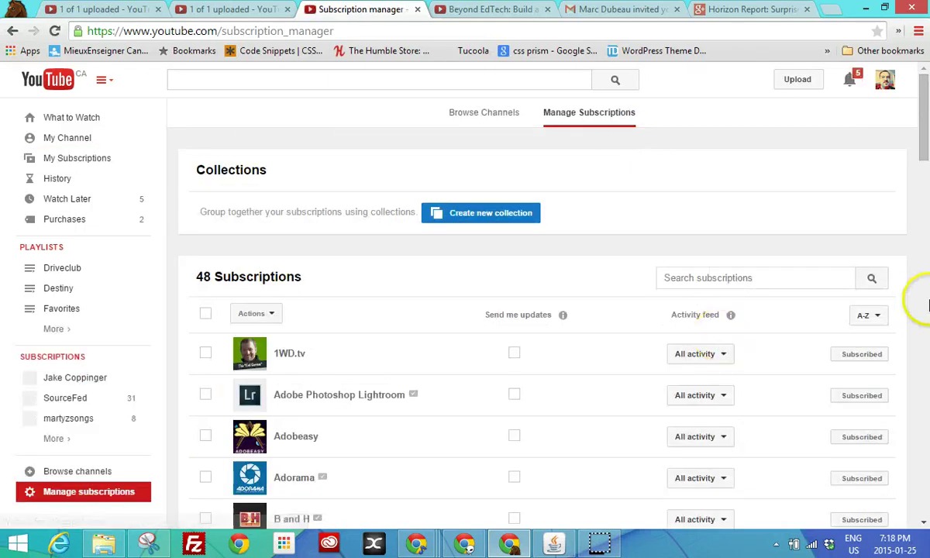
left_click_drag(928, 108, 928, 133)
left_click(723, 208)
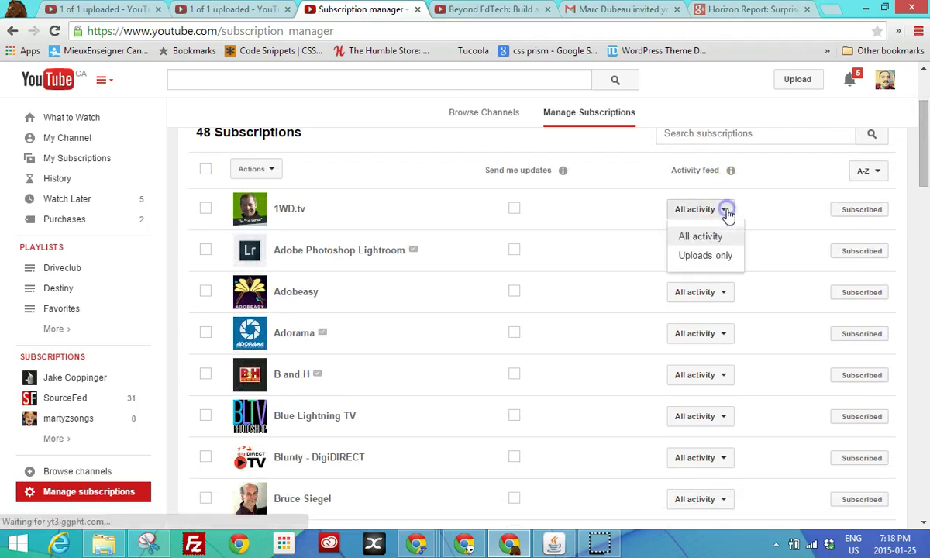
left_click(757, 199)
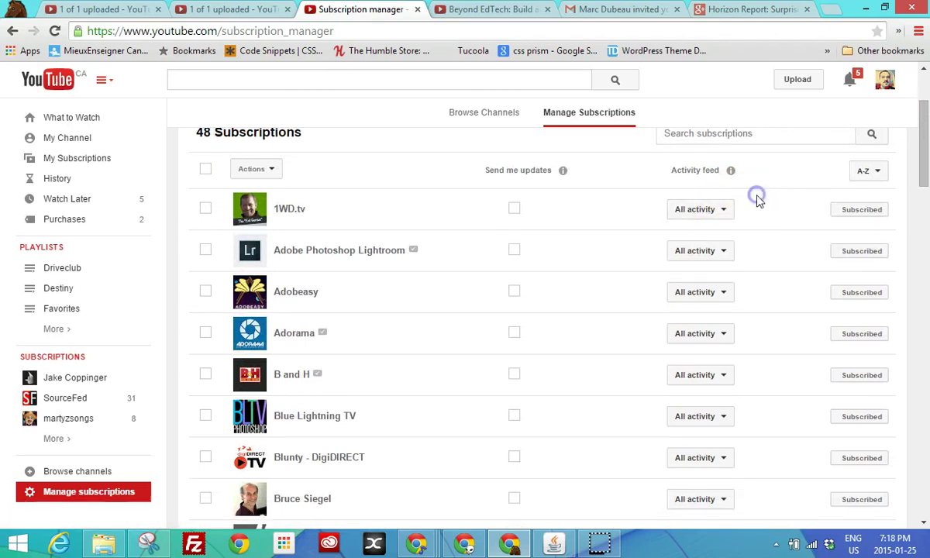
Set the 1WD.tv channel's activity feed to Uploads only and restore it to All activity
left_click(722, 214)
left_click(701, 255)
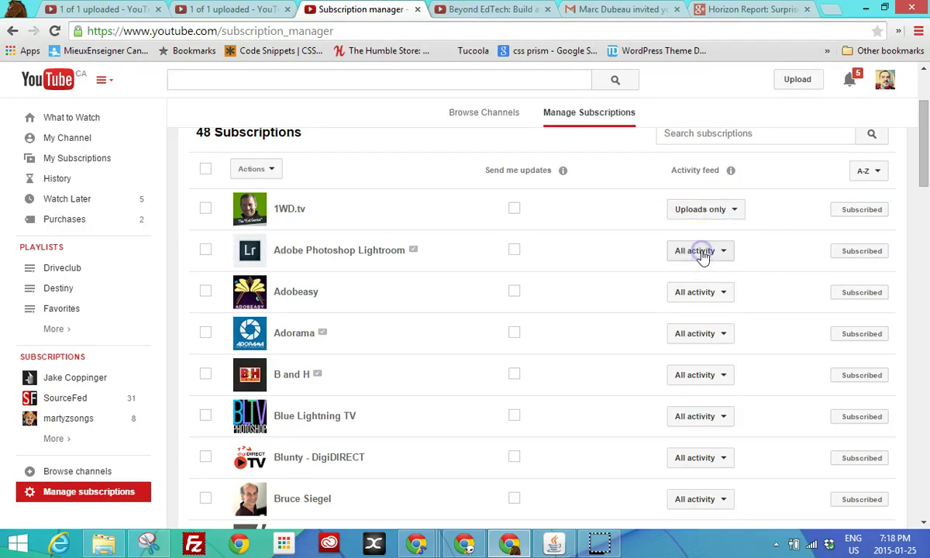
left_click(738, 211)
left_click(689, 239)
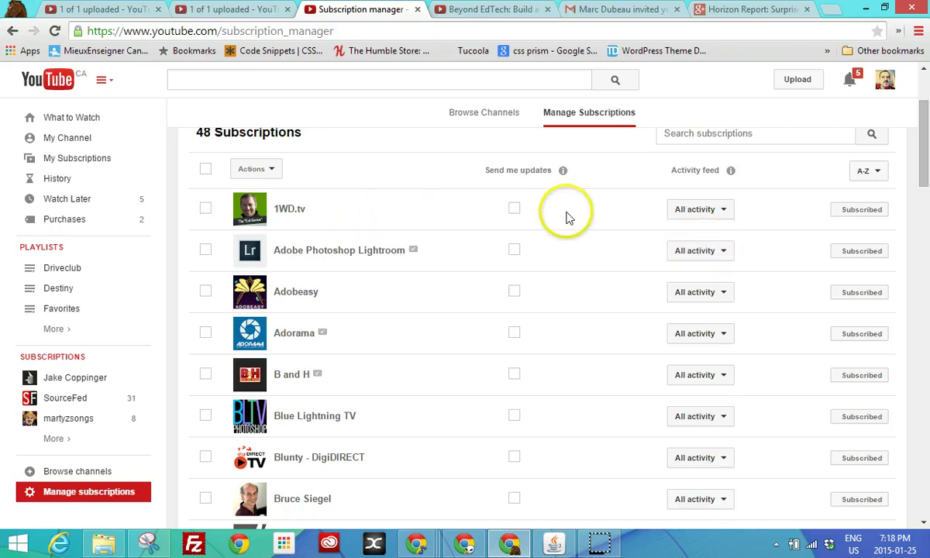
mouse_move(924, 155)
left_mouse_down()
mouse_move(924, 211)
mouse_move(924, 149)
left_mouse_up()
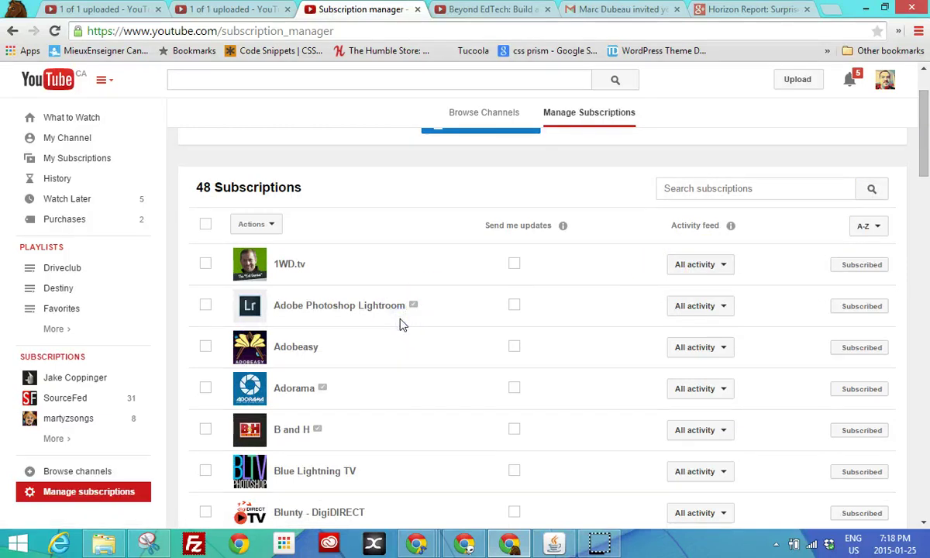
Open the Lightroom playlist from the home page and view its basic playlist settings without saving any change
left_click(60, 84)
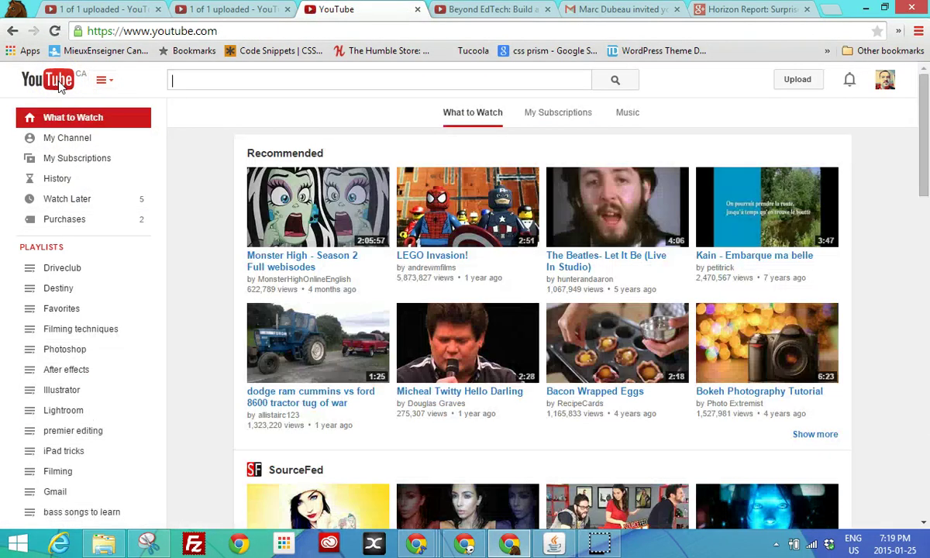
left_click(183, 301)
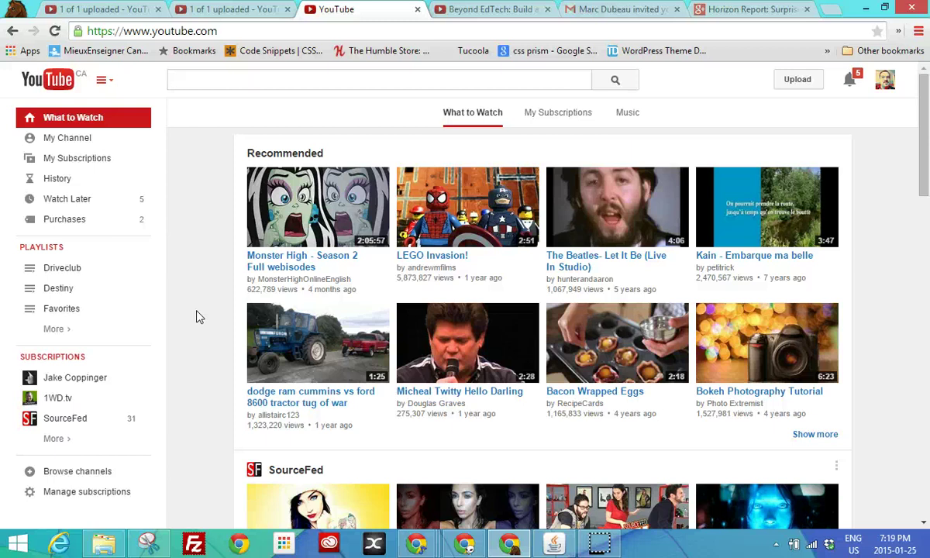
left_click(56, 329)
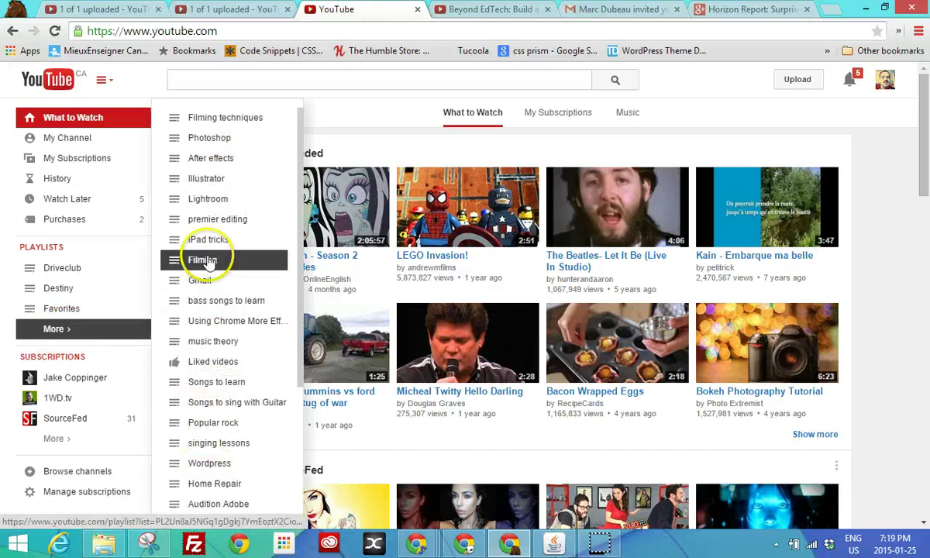
left_click(224, 201)
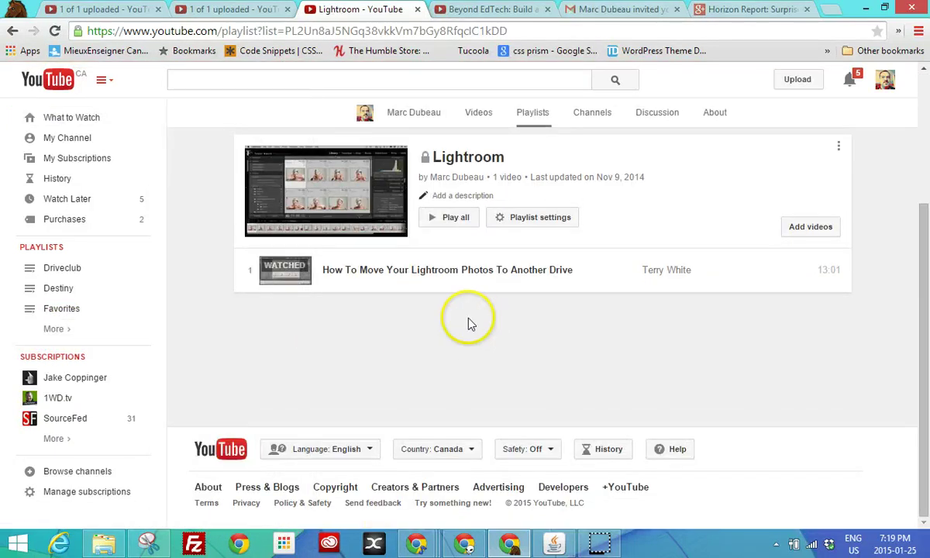
left_click(535, 224)
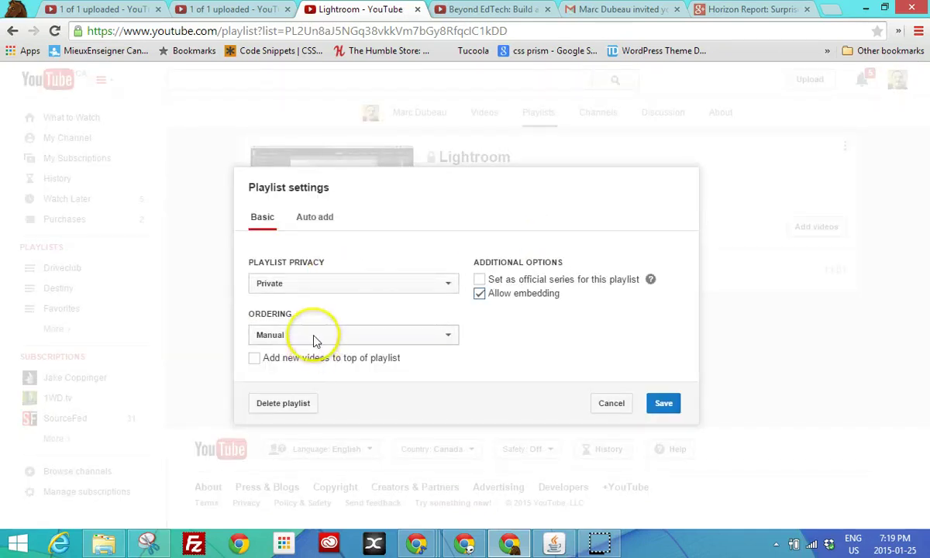
left_click(616, 402)
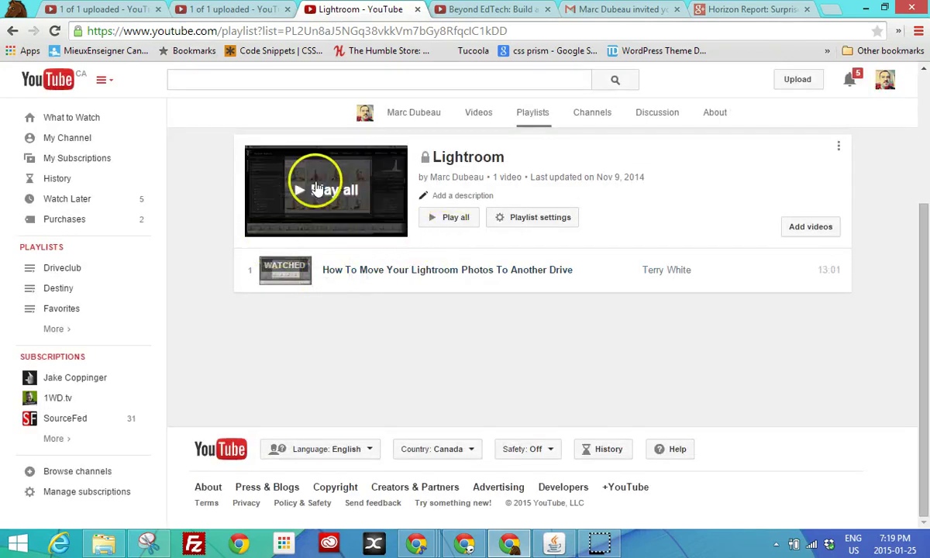
Go to the home page and open the lynda.com video "Putting it together and setting the shot"
left_click(107, 74)
left_click(52, 87)
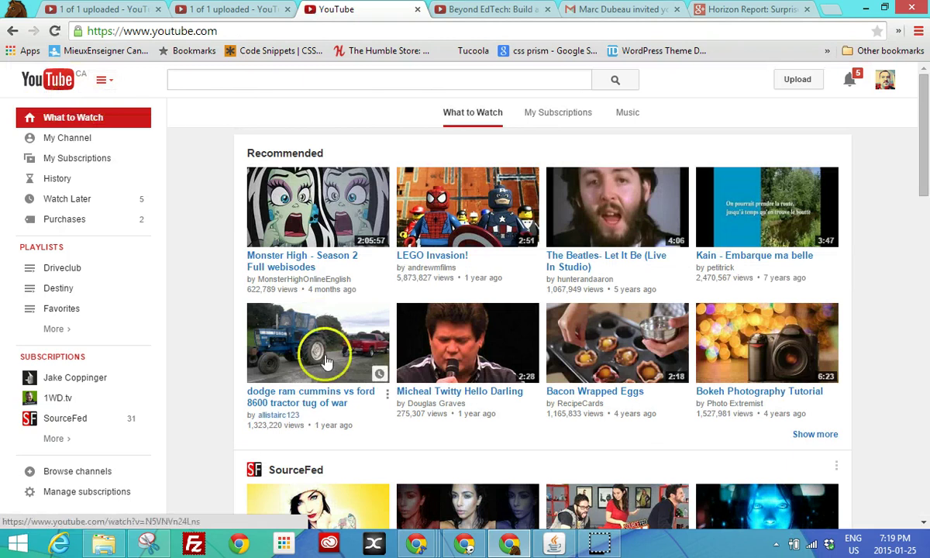
left_click_drag(923, 190, 925, 325)
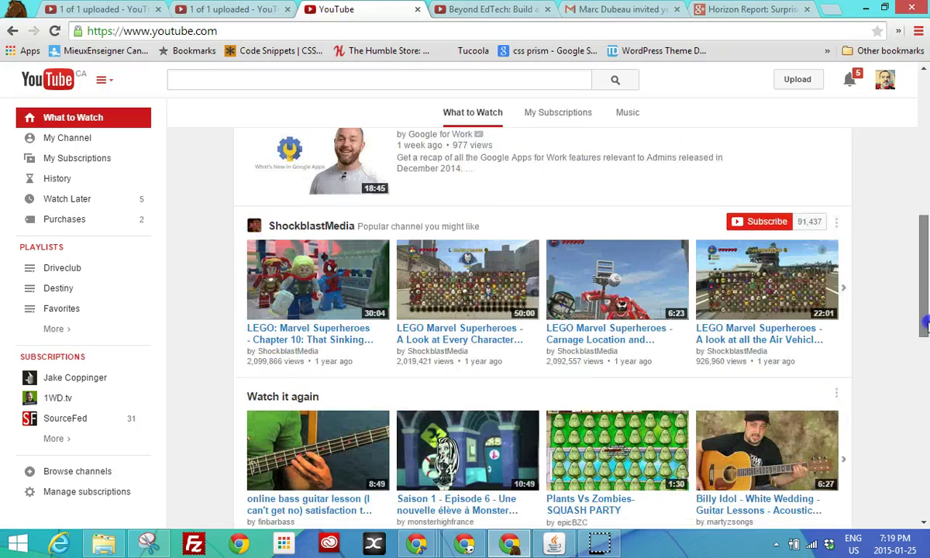
key("super+c")
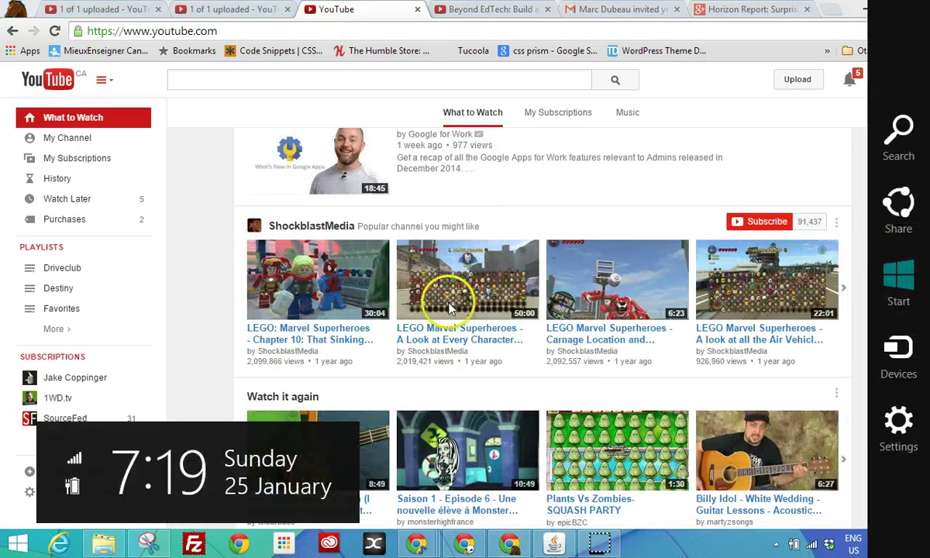
left_click(828, 180)
left_click_drag(924, 256, 915, 322)
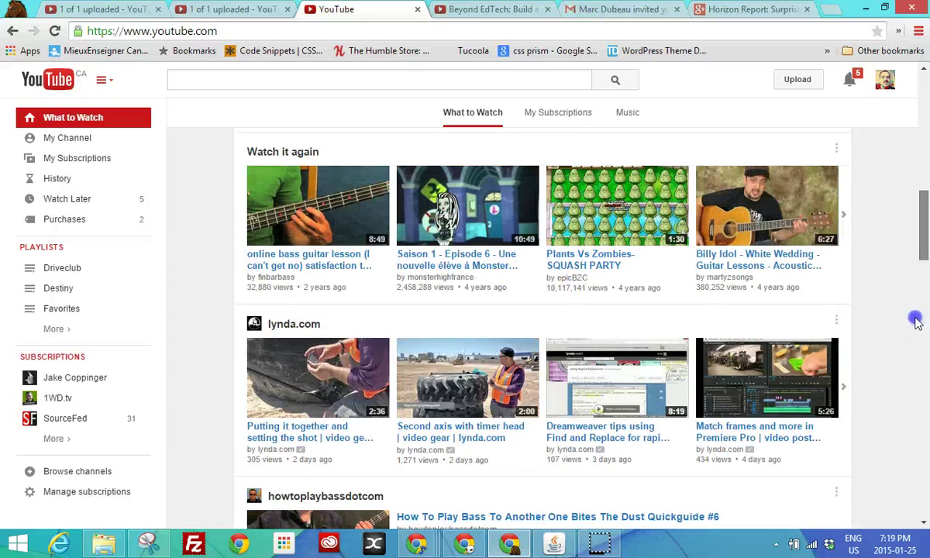
key("super+c")
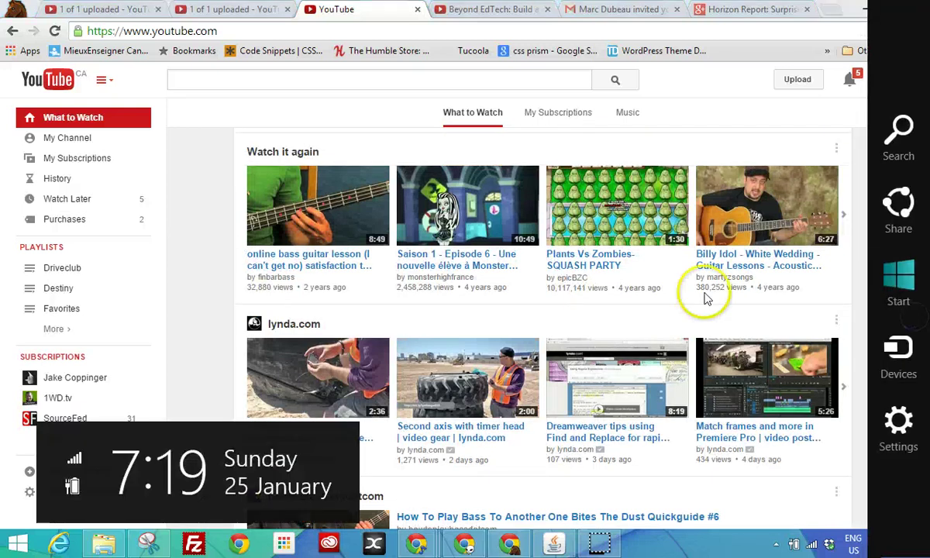
key("Escape")
left_click(321, 382)
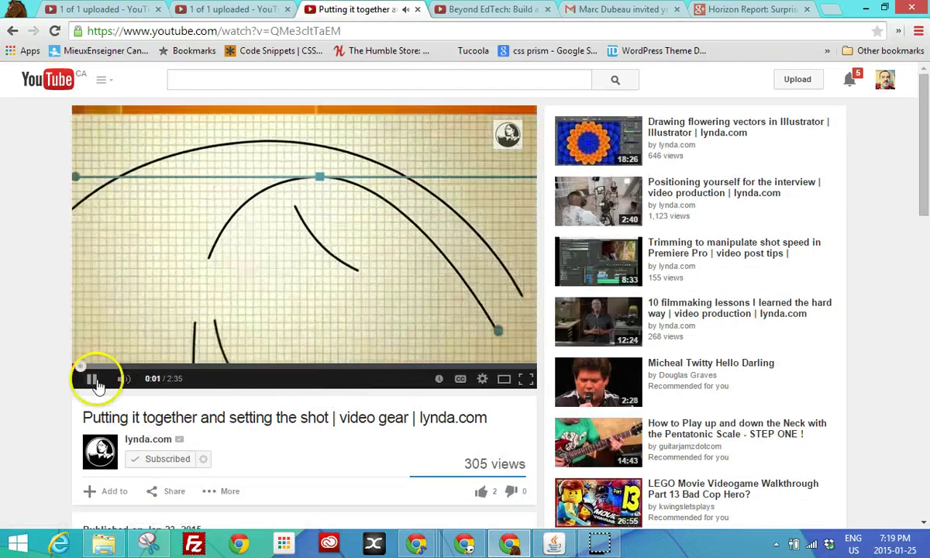
Pause the lynda.com video and view the list of playlists it can be added to
left_click(89, 379)
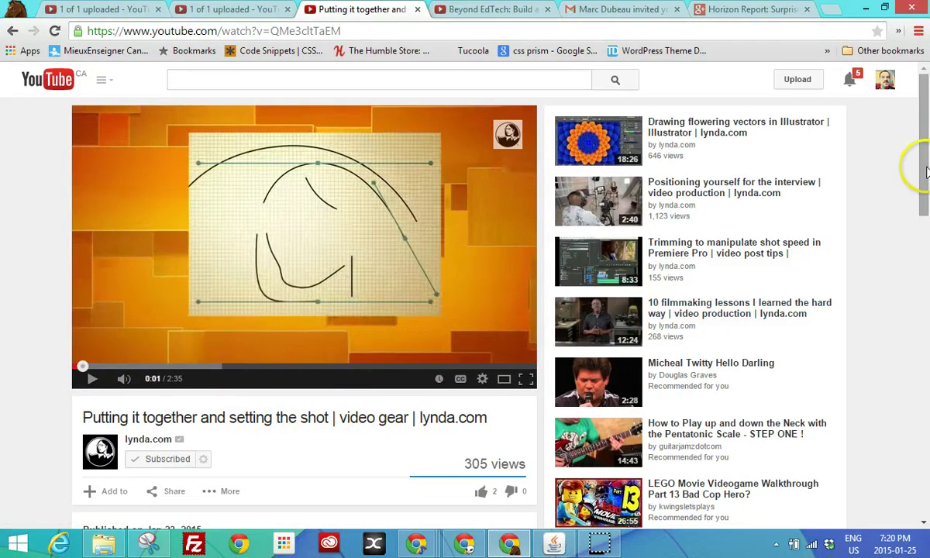
scroll(919, 161, "down", 1)
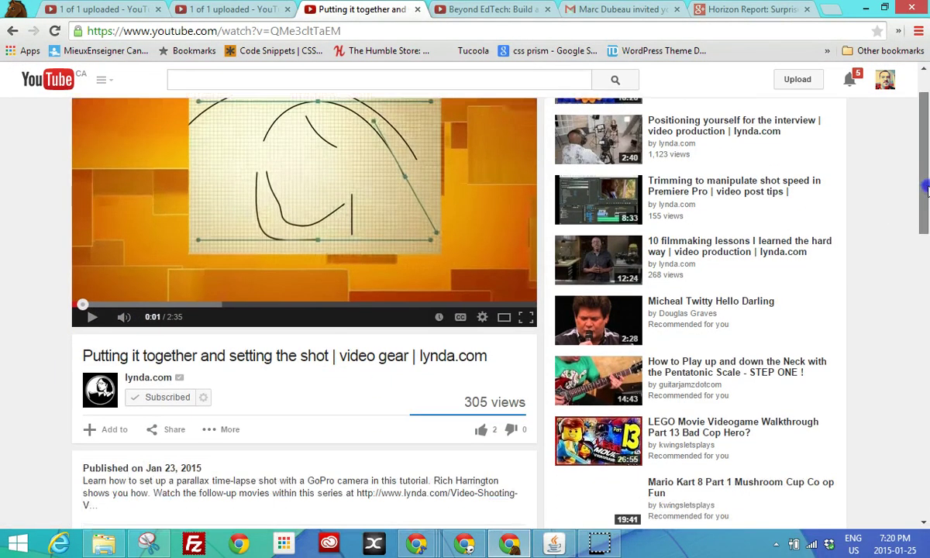
left_click(114, 429)
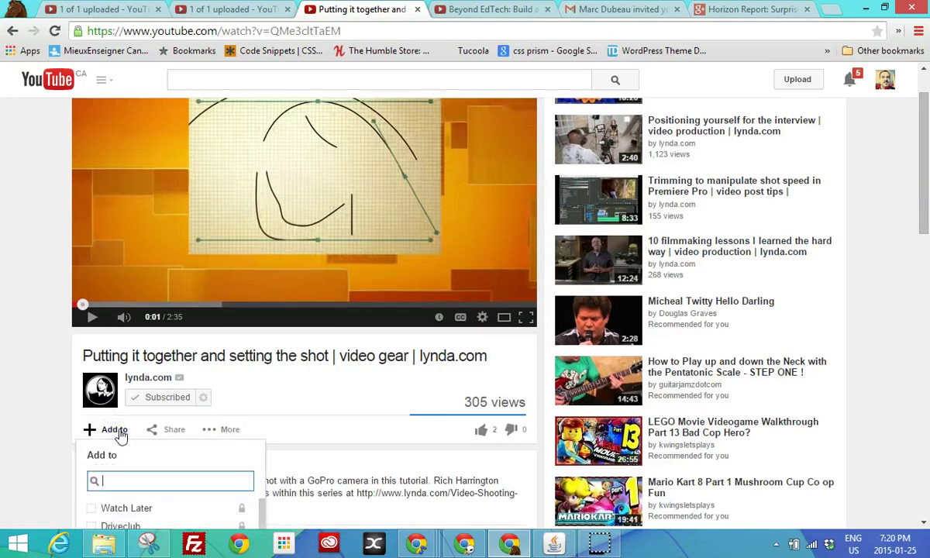
left_click_drag(923, 203, 925, 286)
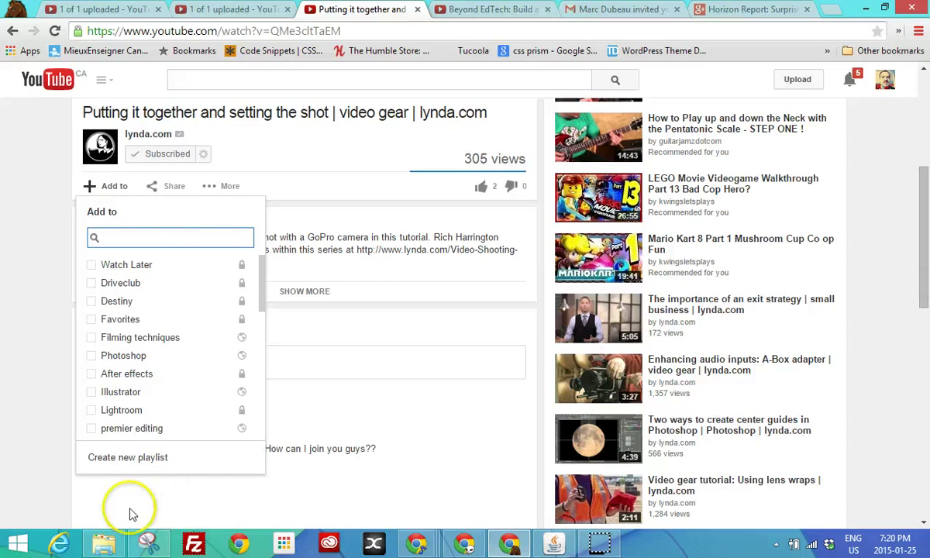
Fill in a new playlist named Video Cameras with Unlisted privacy, and close the form without creating it
left_click(118, 458)
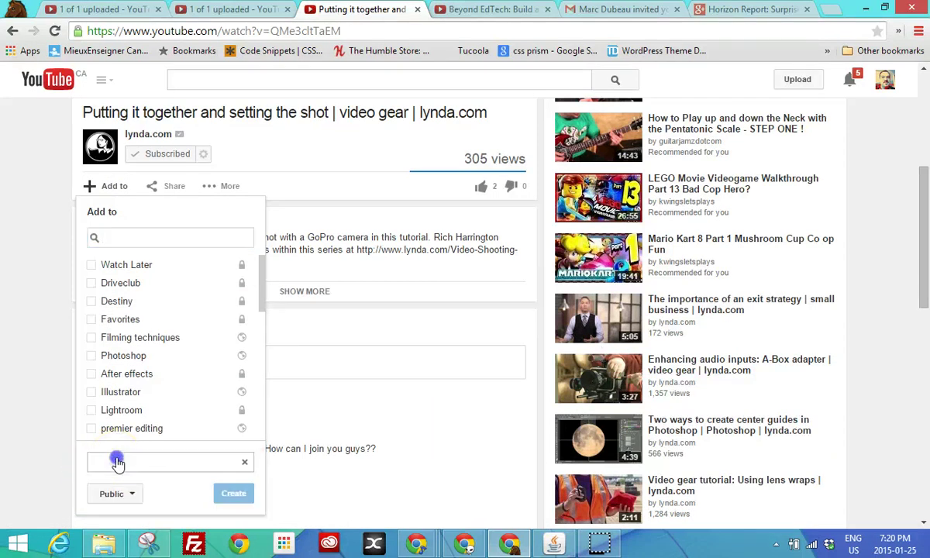
left_click(129, 462)
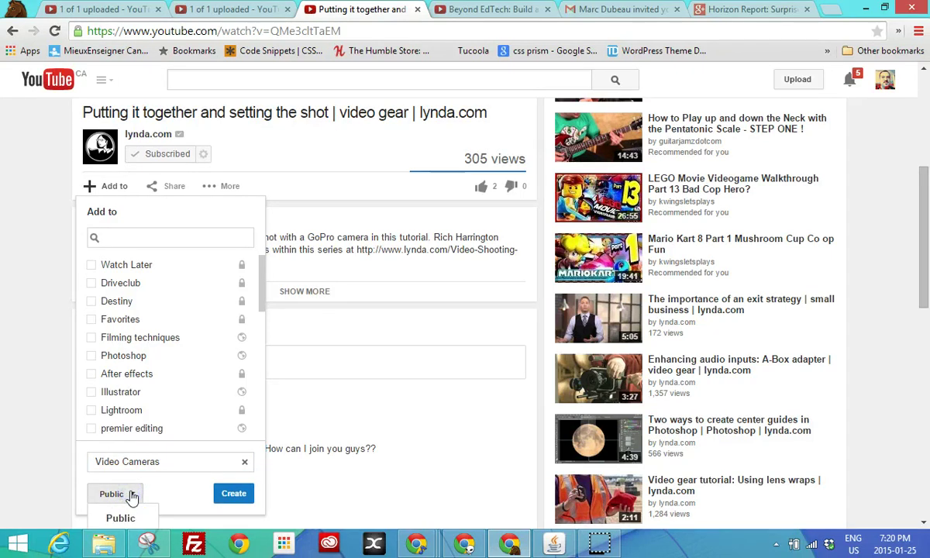
left_click_drag(918, 266, 926, 291)
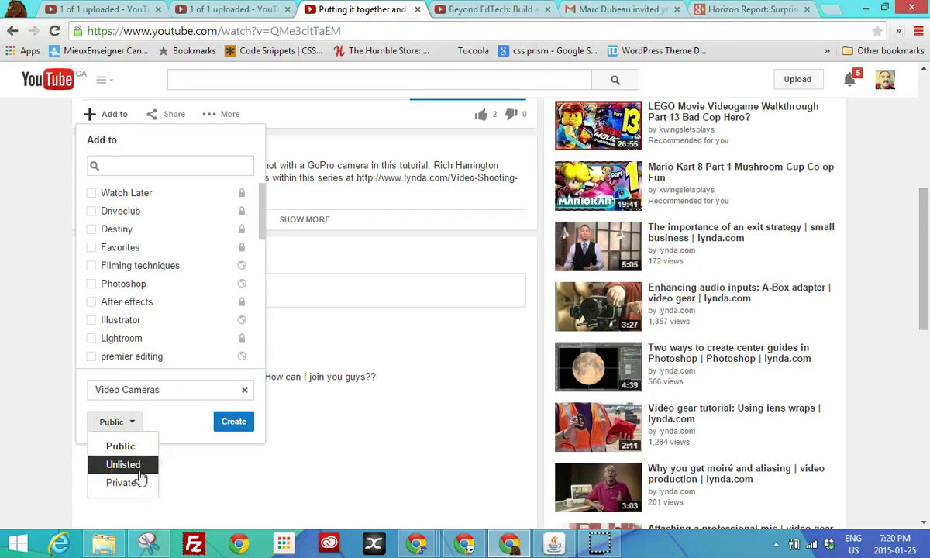
left_click(131, 465)
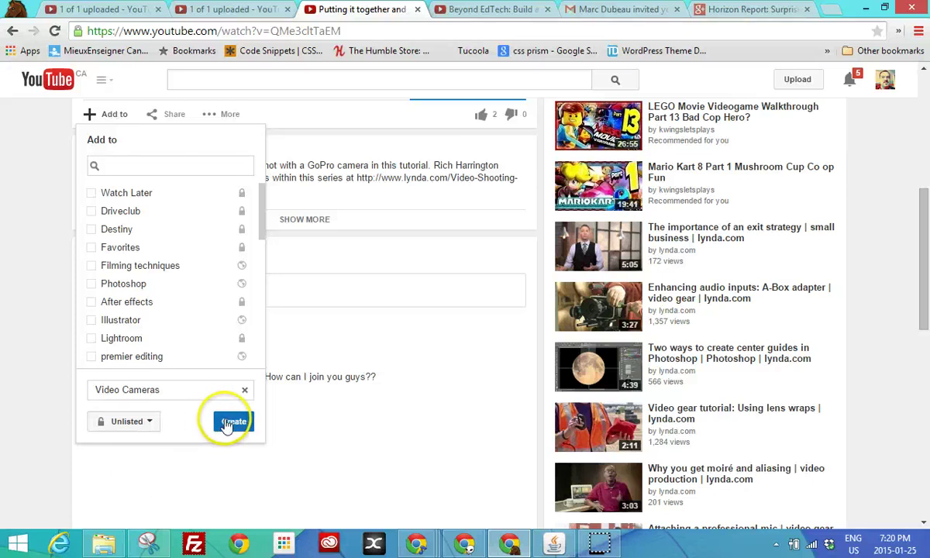
left_click(54, 166)
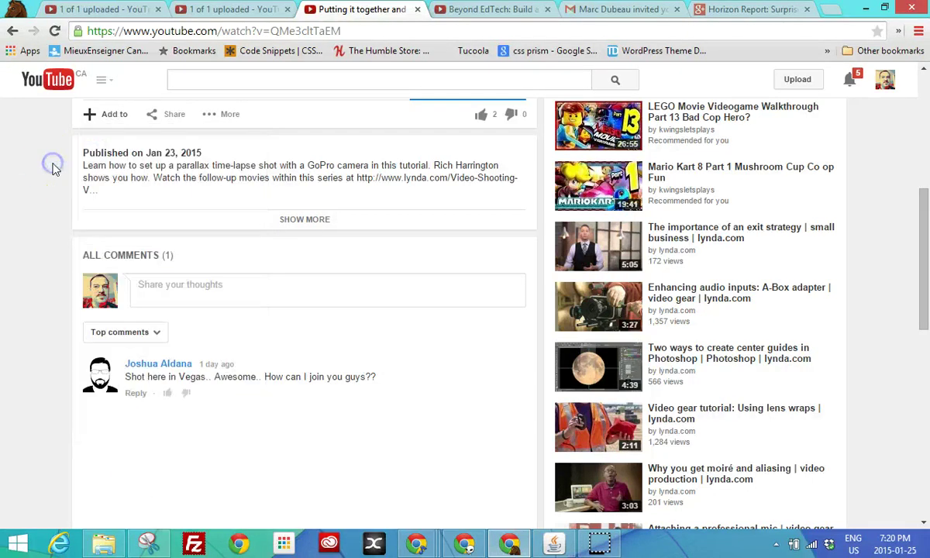
Open the Driveclub playlist from the home page and view its playlist settings without saving any change
left_click_drag(923, 197, 926, 93)
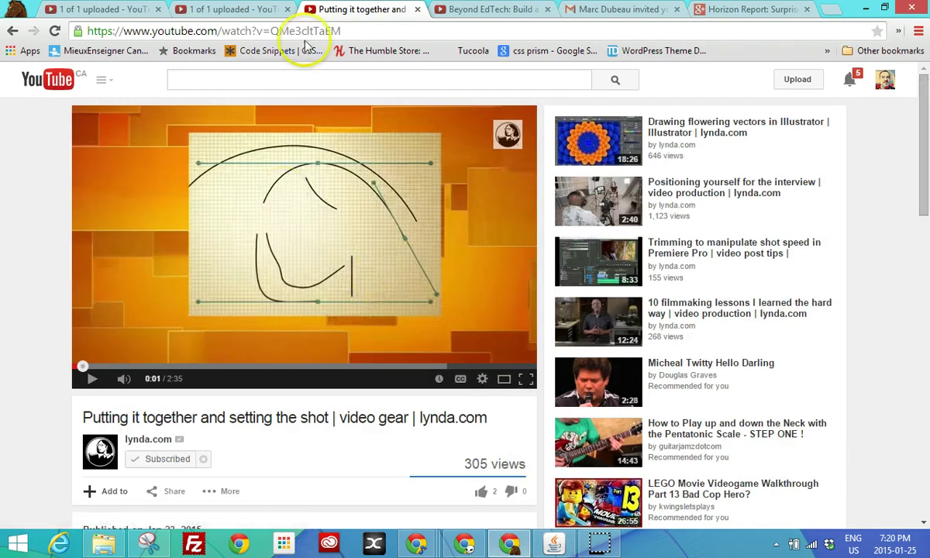
left_click(58, 87)
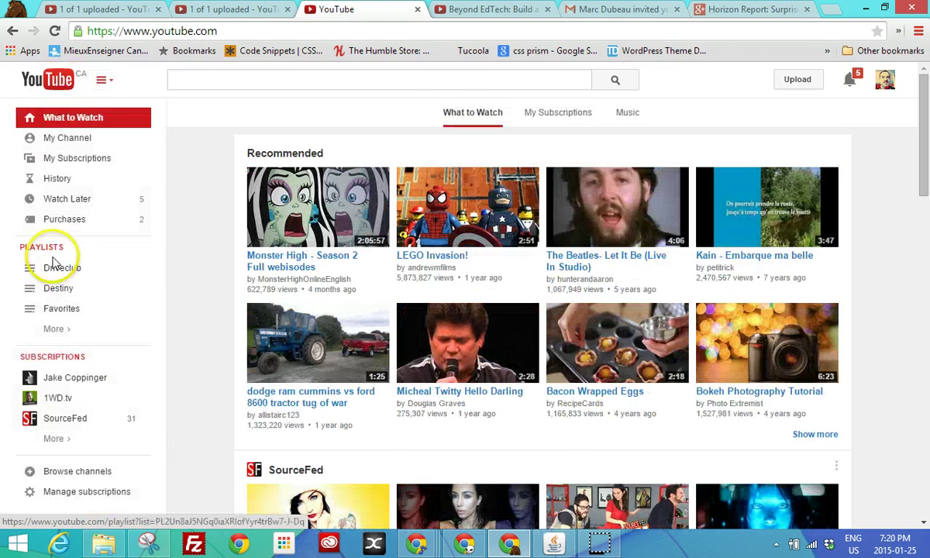
left_click(62, 270)
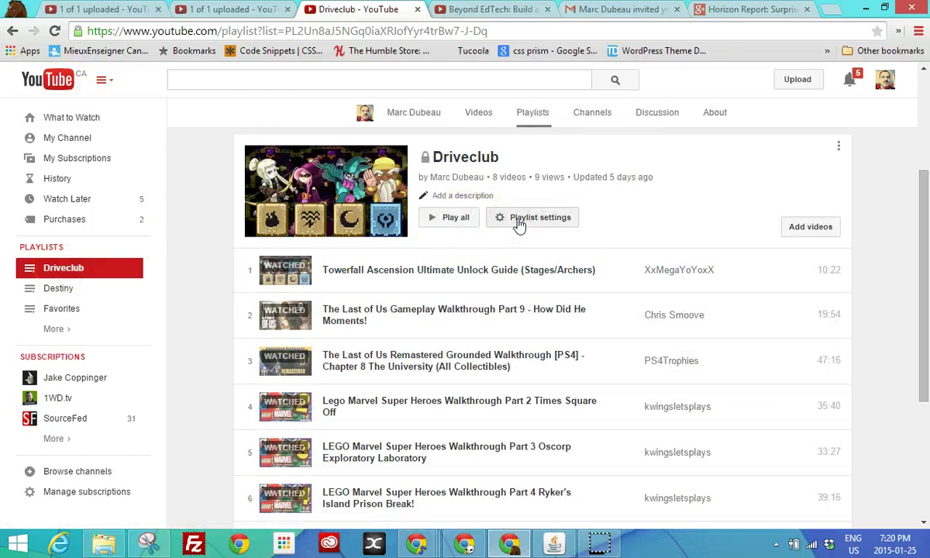
left_click(472, 149)
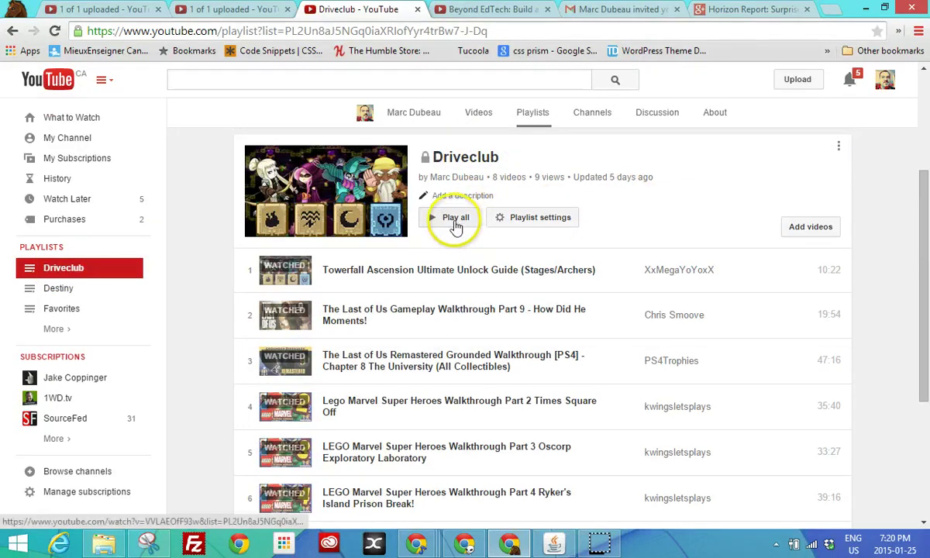
left_click(527, 229)
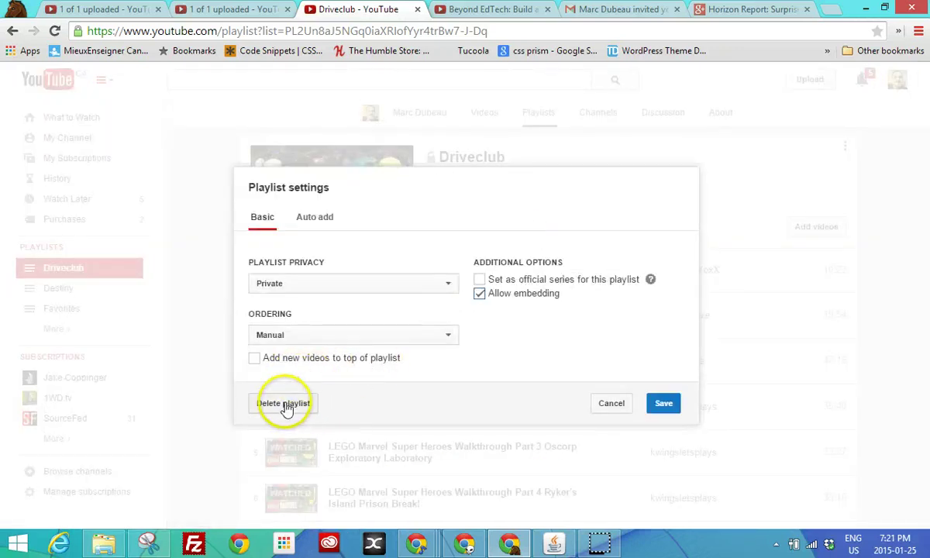
left_click(609, 402)
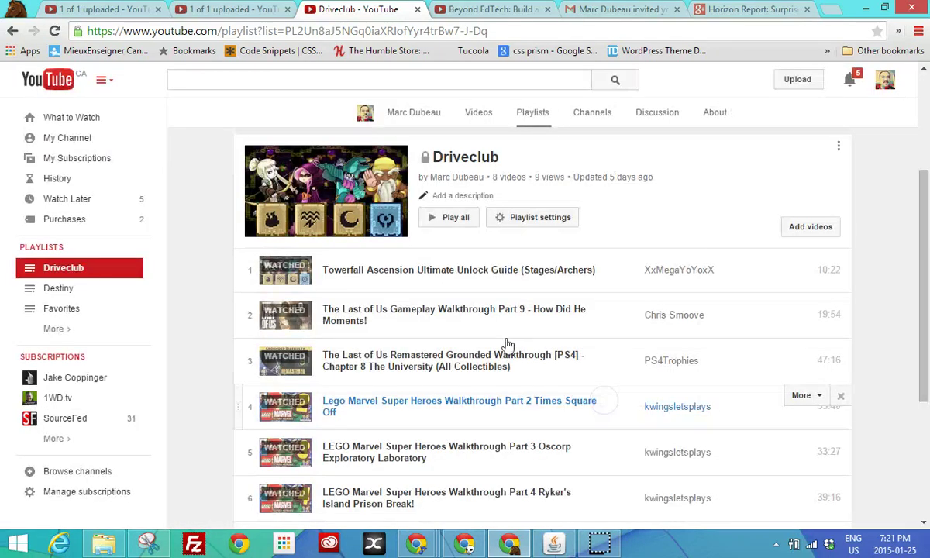
left_click(436, 217)
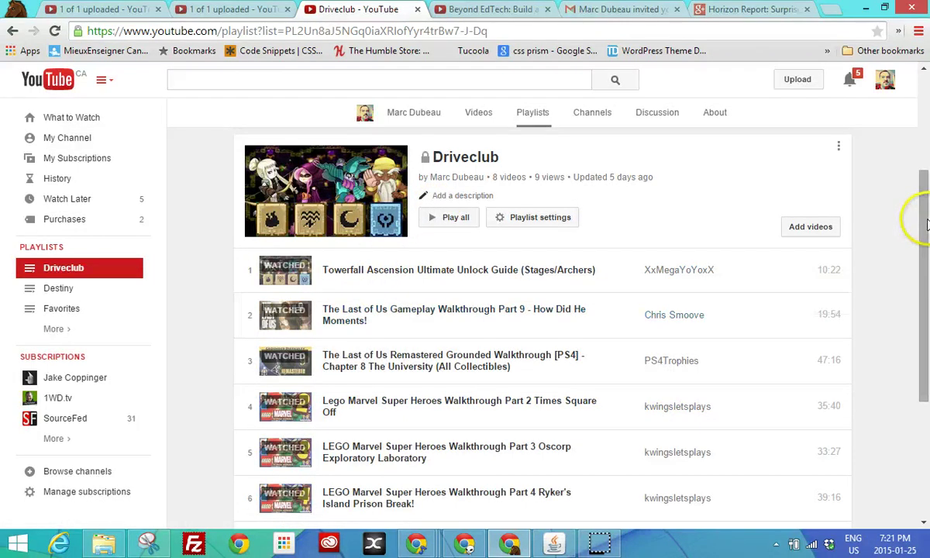
Open the Filming playlist and view its sharing options, selecting the playlist link before closing them
left_click_drag(924, 224, 925, 194)
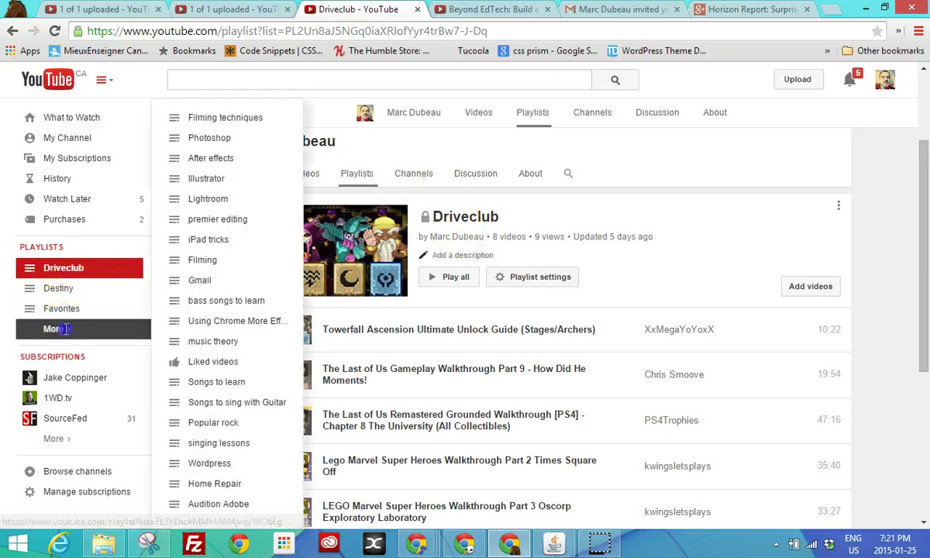
mouse_move(103, 325)
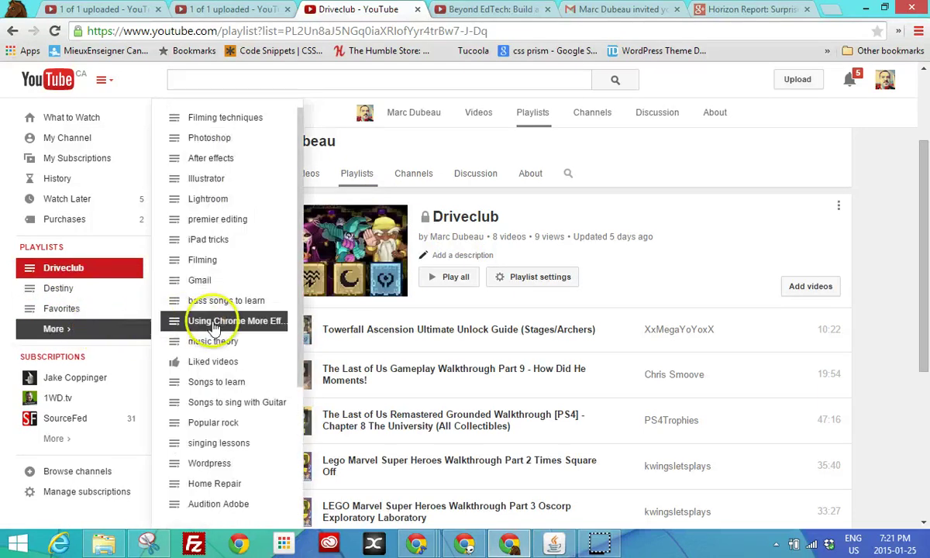
left_click(214, 264)
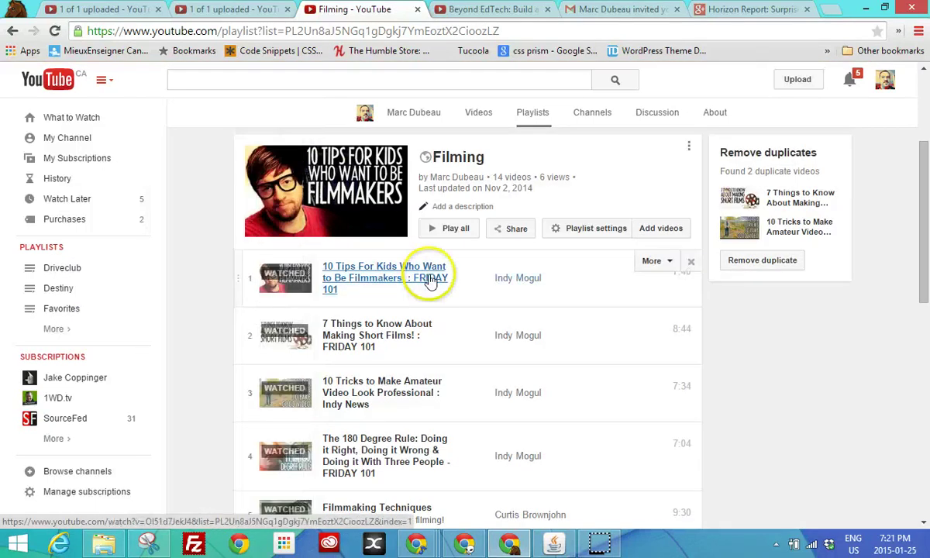
left_click(510, 230)
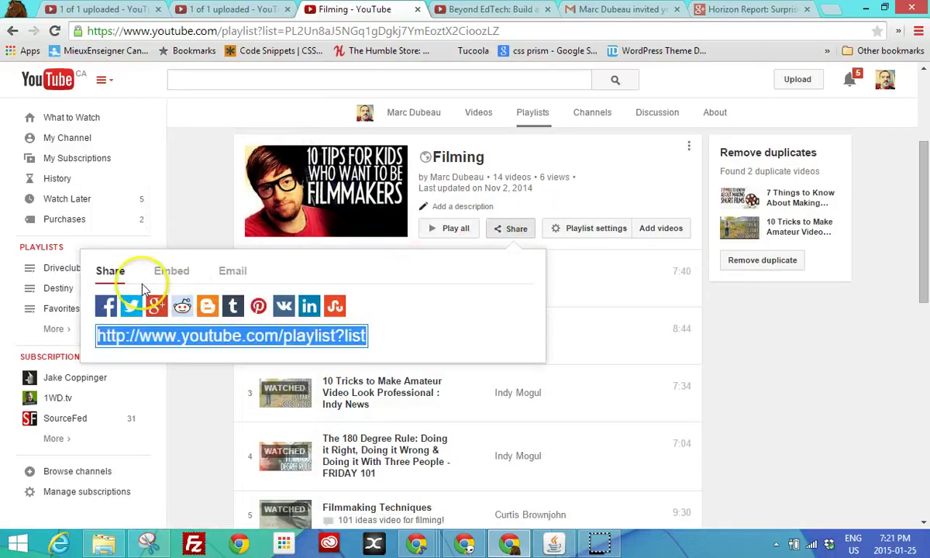
left_click(262, 339)
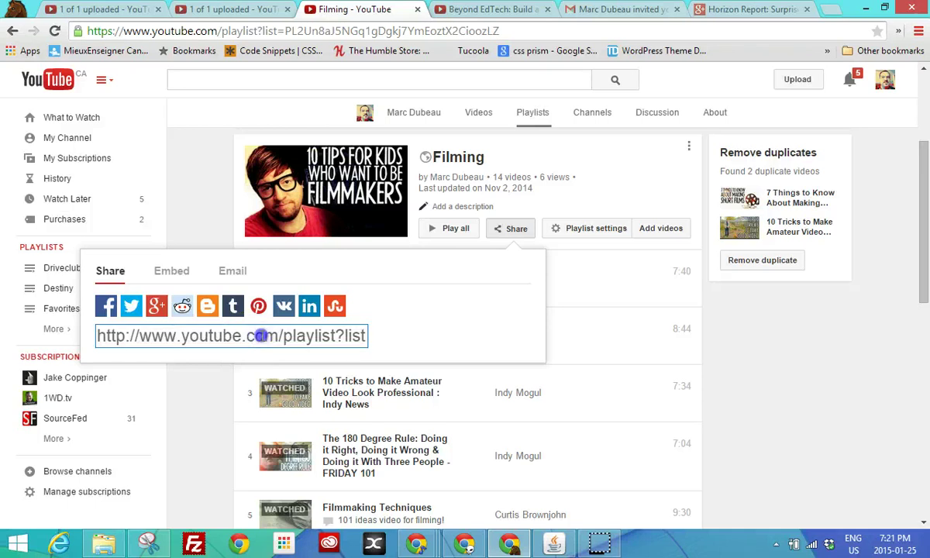
triple_click(261, 335)
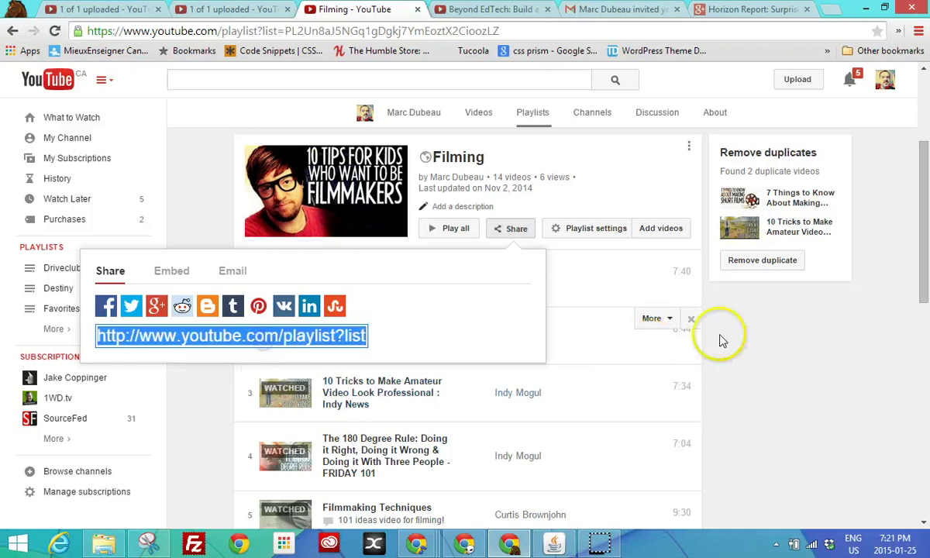
left_click(843, 348)
Open Creator Studio for the signed-in account
mouse_move(924, 286)
left_mouse_down()
mouse_move(922, 496)
mouse_move(924, 283)
left_mouse_up()
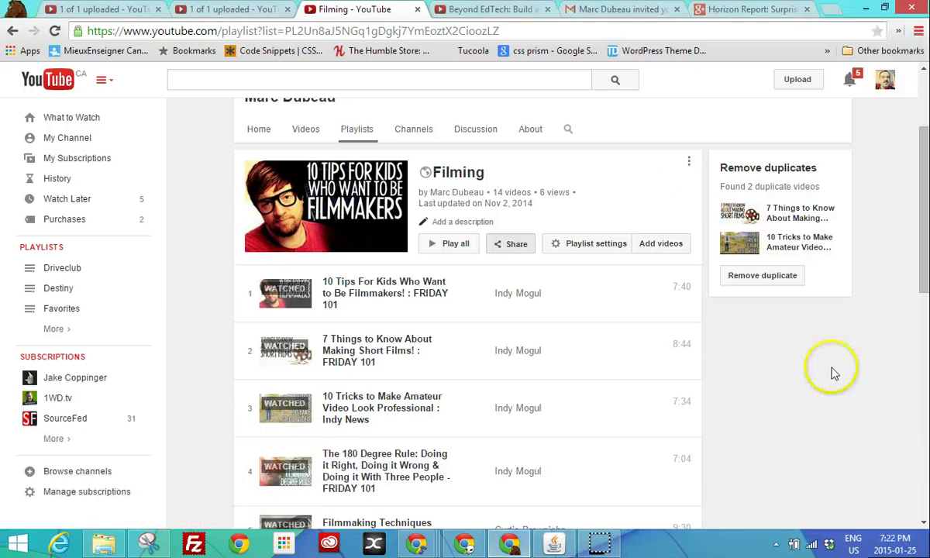
left_click_drag(925, 309, 926, 335)
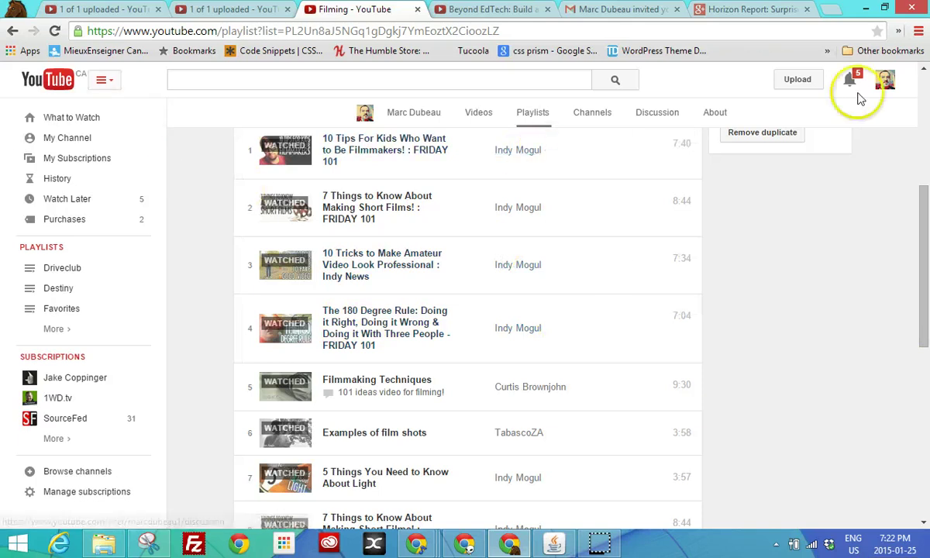
left_click(885, 80)
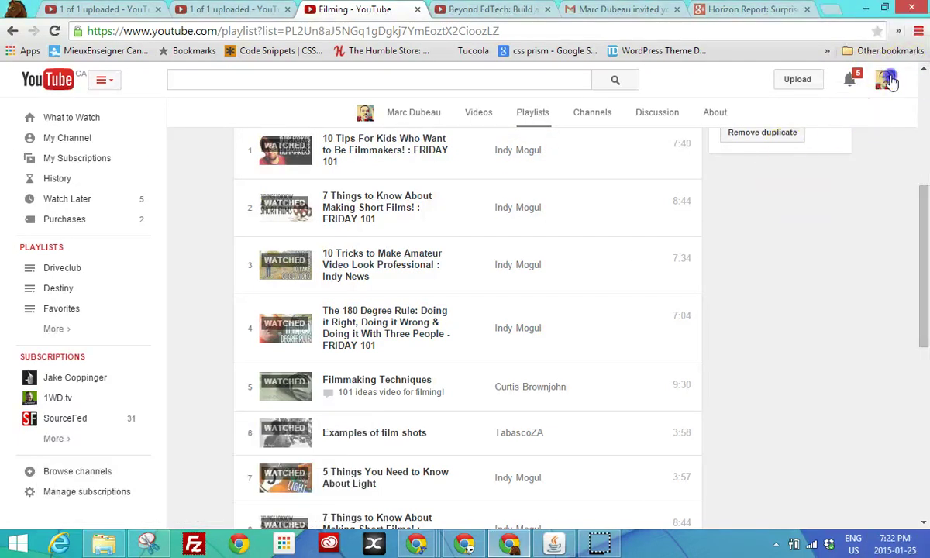
left_click(888, 81)
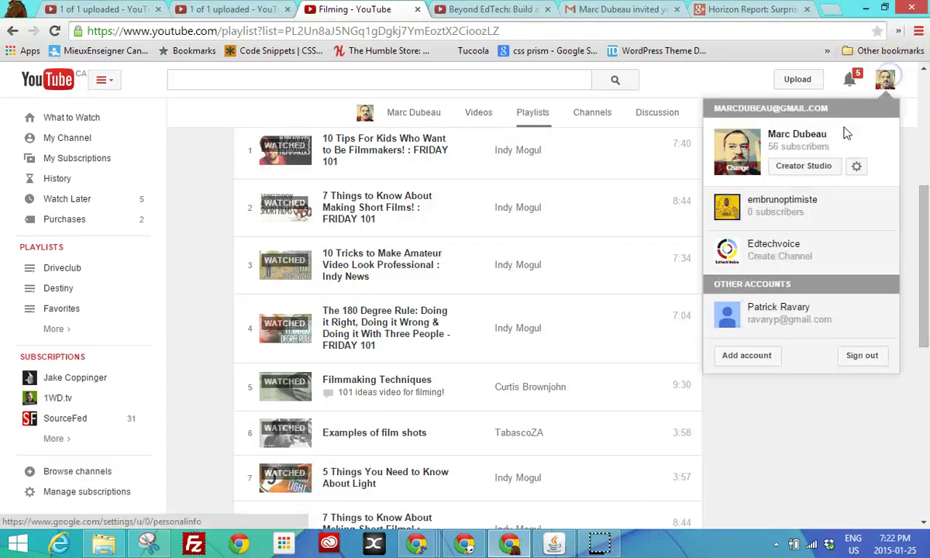
left_click(804, 175)
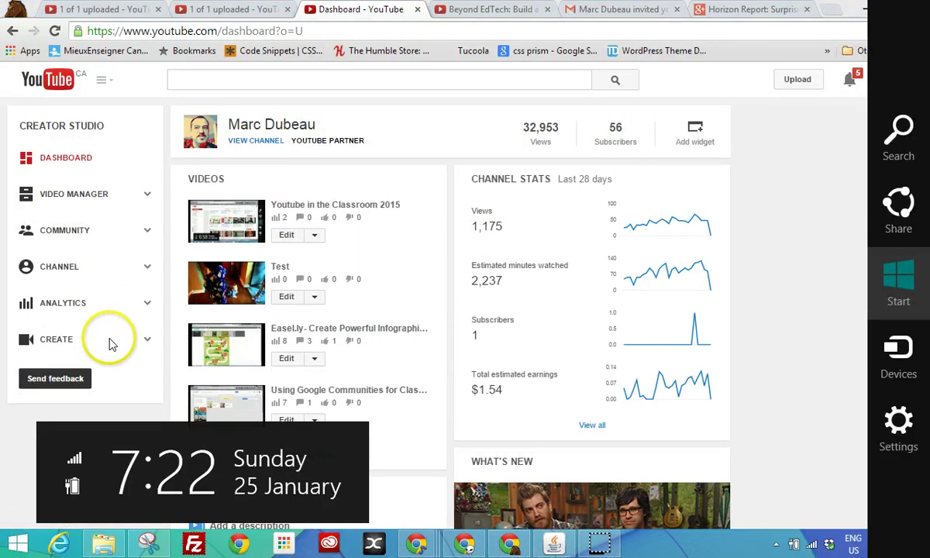
Open the Video Editor from Creator Studio's Create section and pause the project preview
left_click(147, 344)
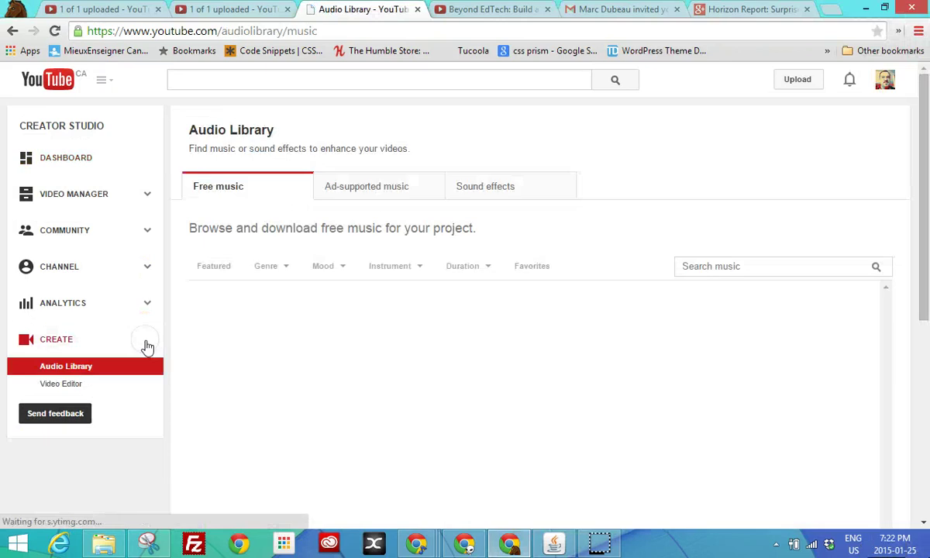
left_click(68, 386)
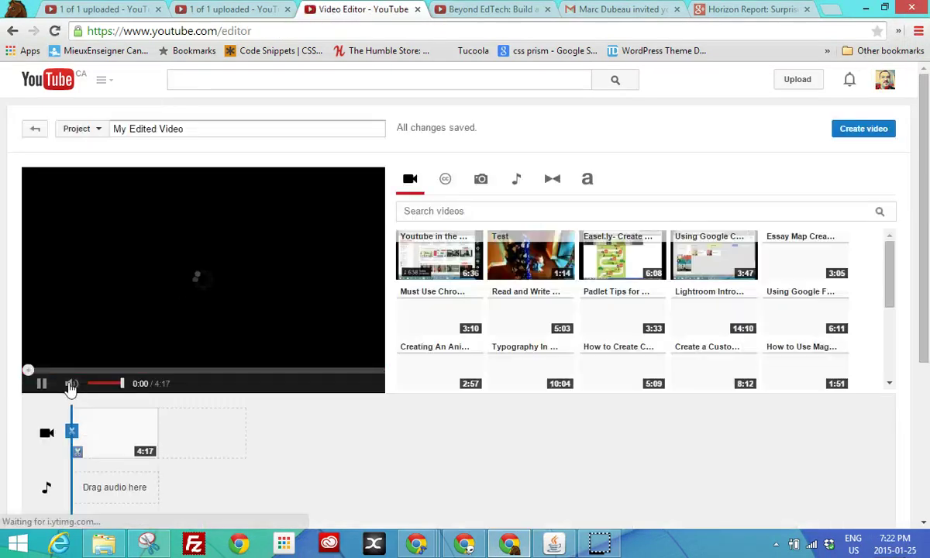
left_click_drag(85, 425, 148, 494)
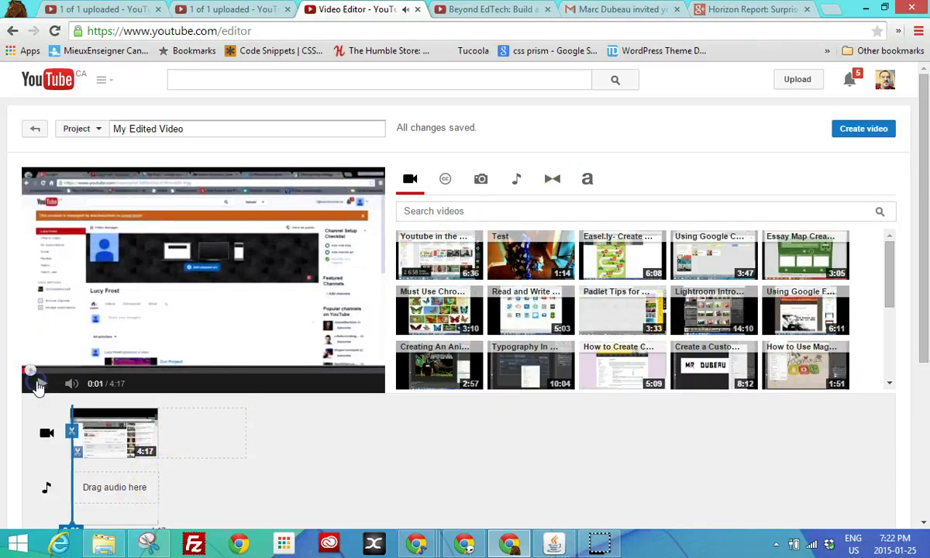
left_click(39, 385)
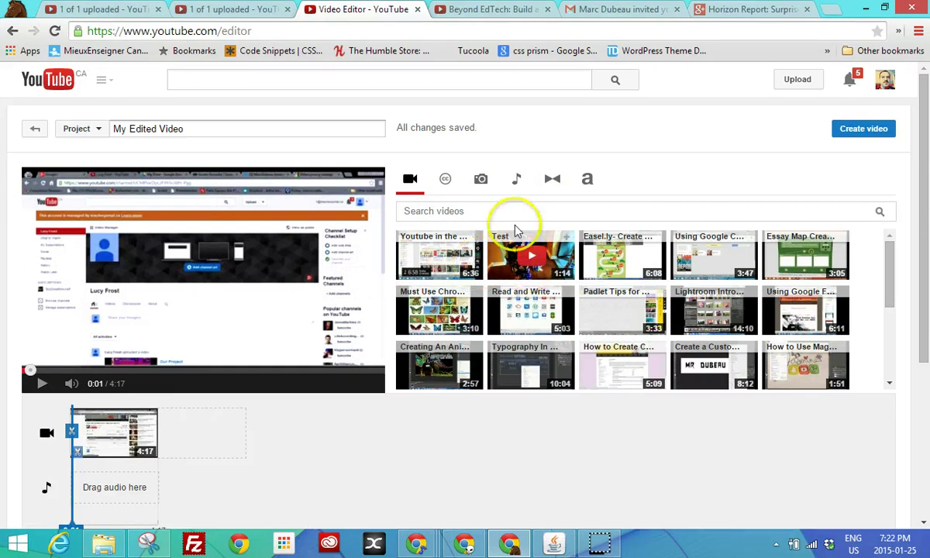
Browse the audio tracks and the example Creative Commons videos available for the My Edited Video project
left_click(516, 184)
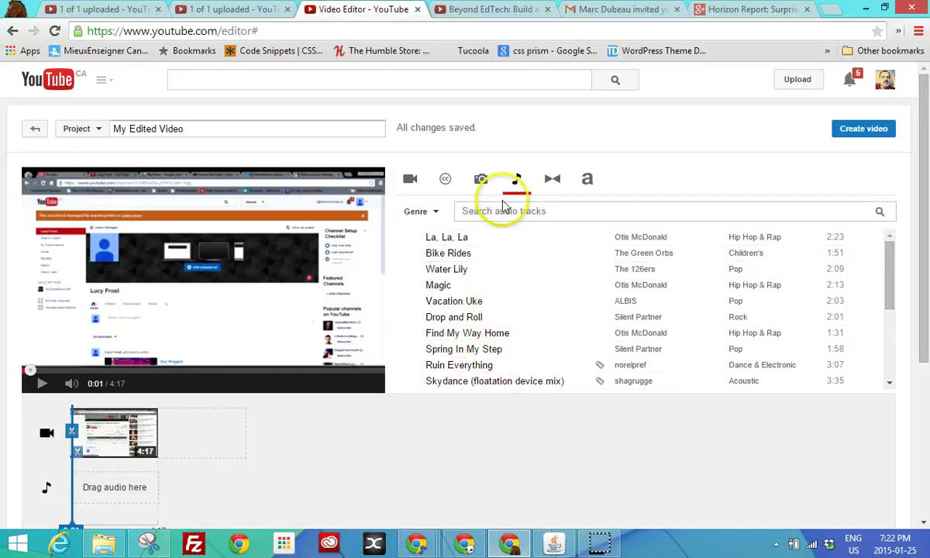
left_click(446, 184)
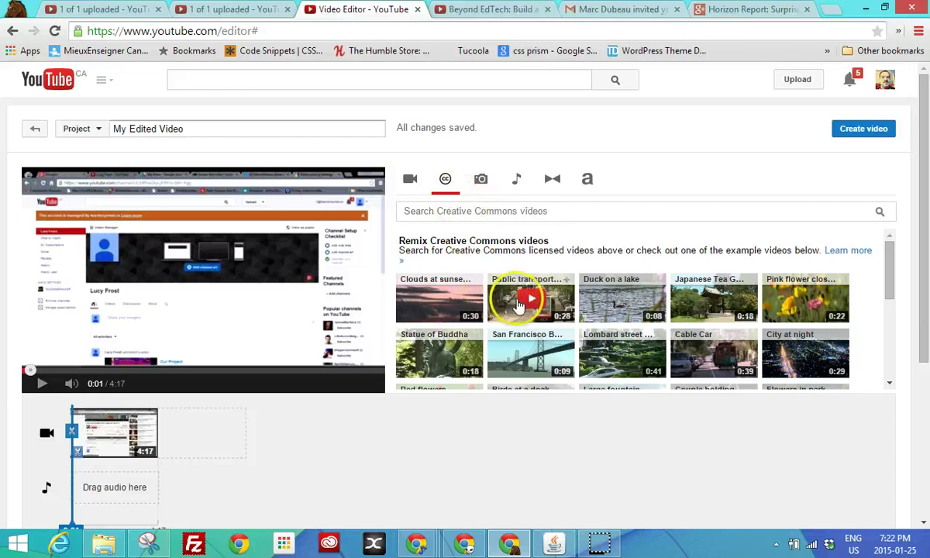
mouse_move(888, 268)
left_mouse_down()
mouse_move(887, 369)
mouse_move(880, 282)
left_mouse_up()
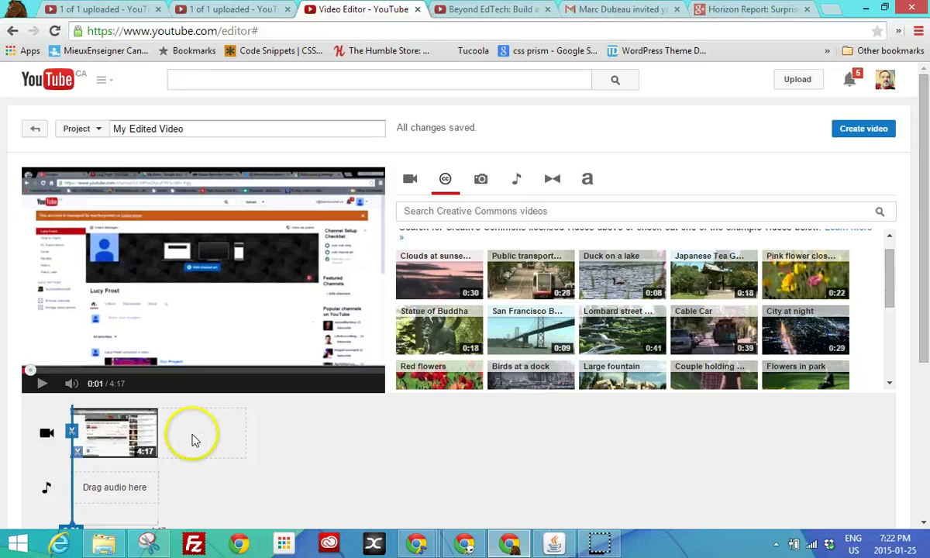
mouse_move(556, 324)
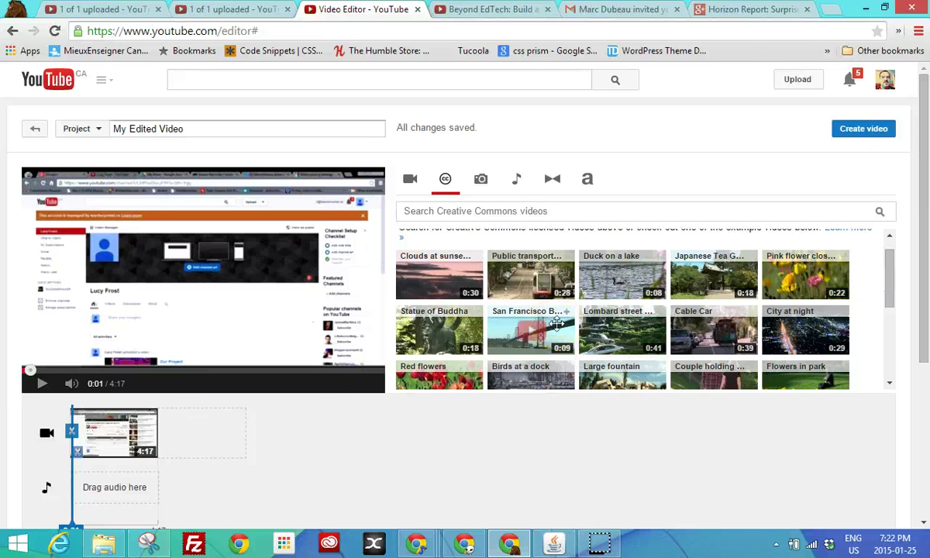